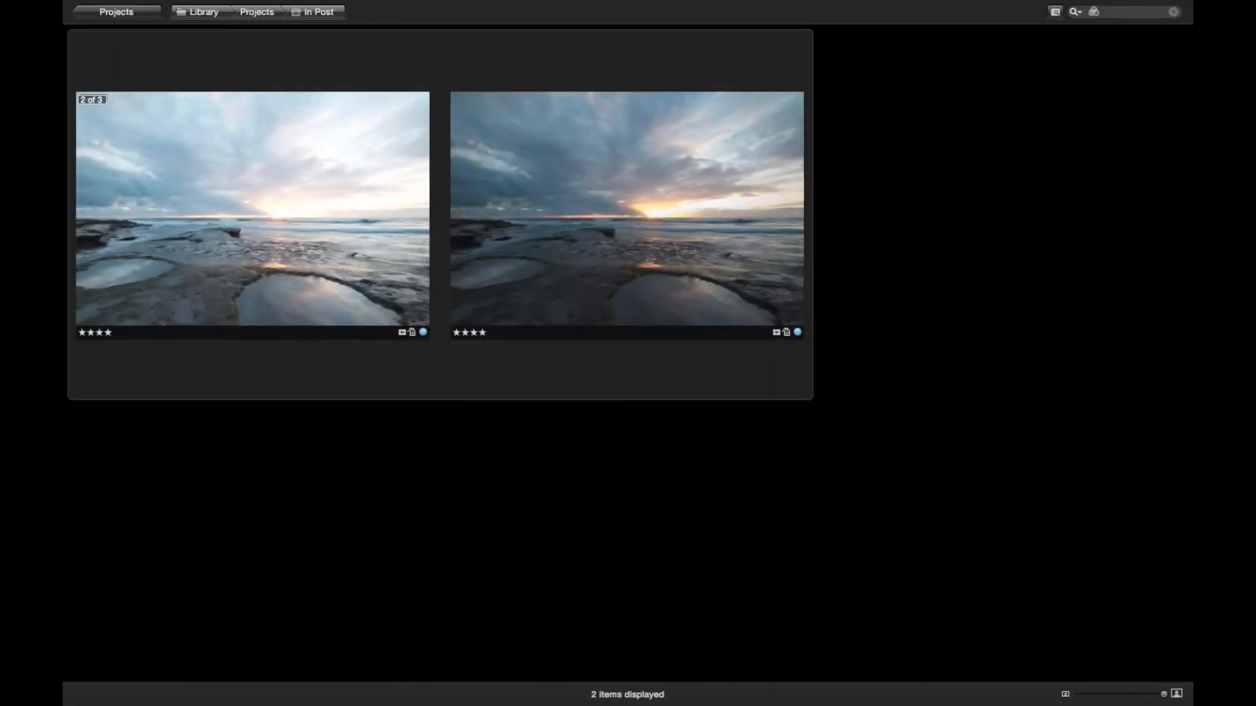
# Step: Compare the workflow metadata and exposure adjustments of the brighter and darker versions of the sunset seascape
pyautogui.click(210, 210)
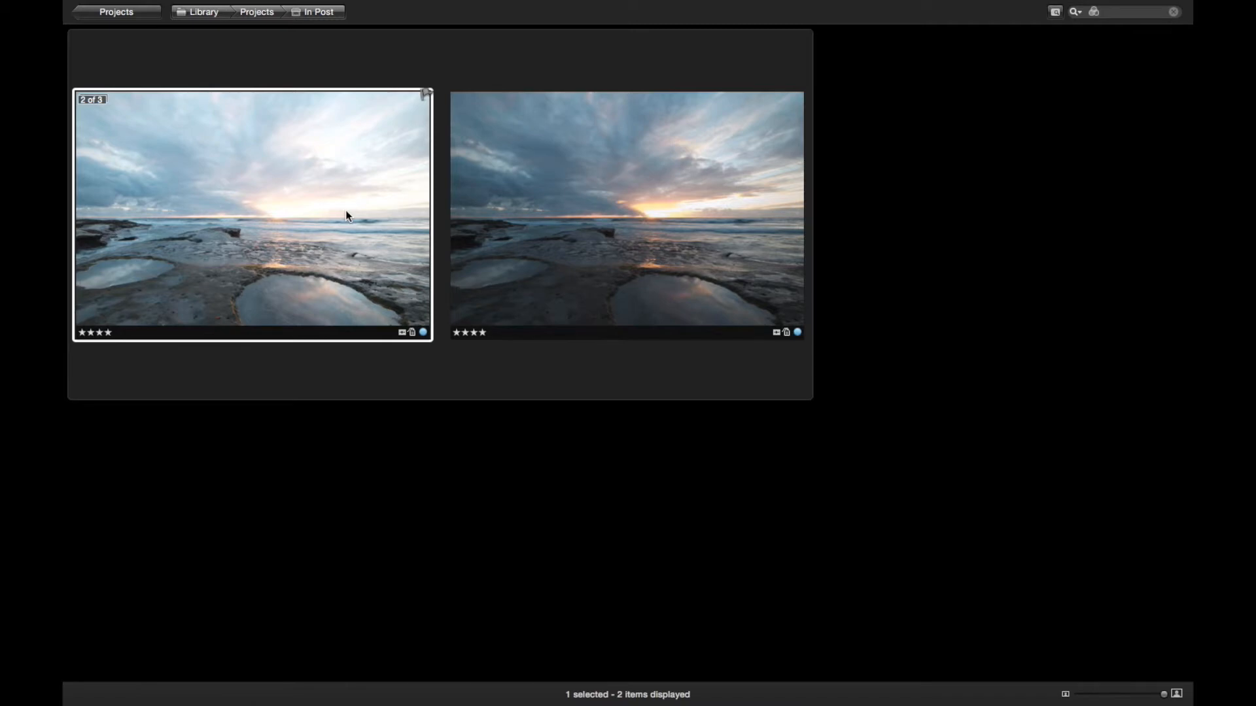
pyautogui.press('i')
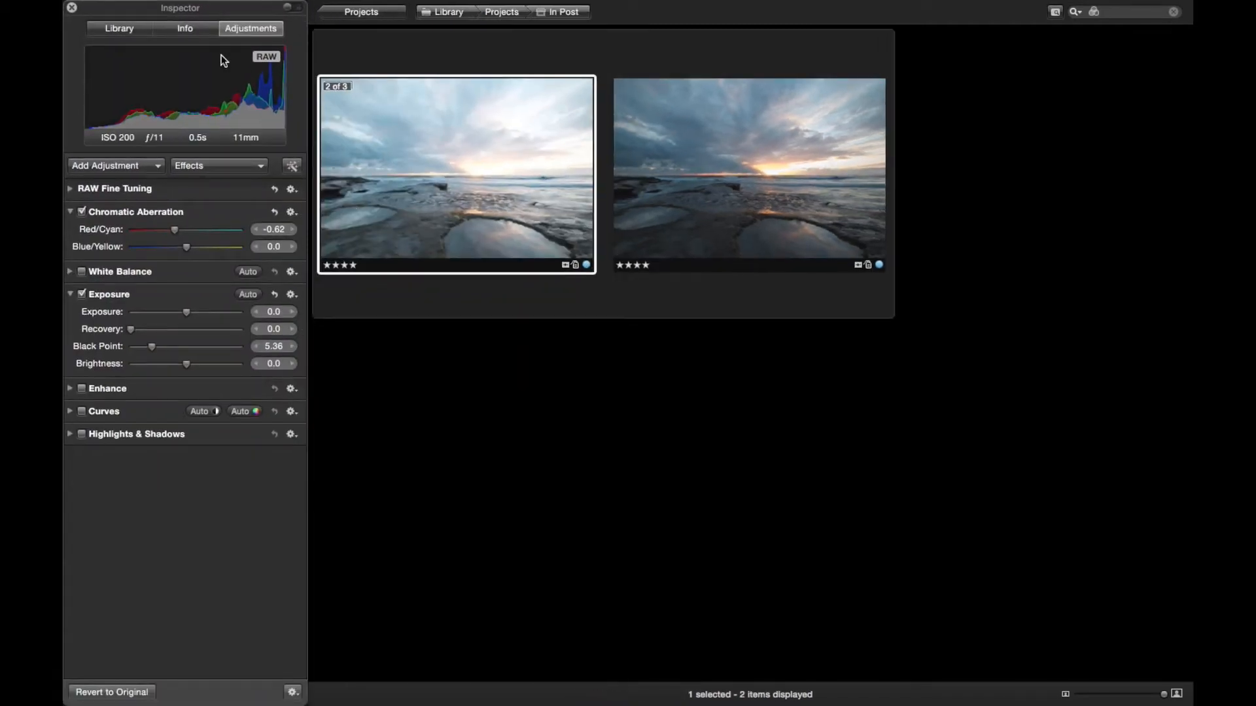
pyautogui.click(191, 27)
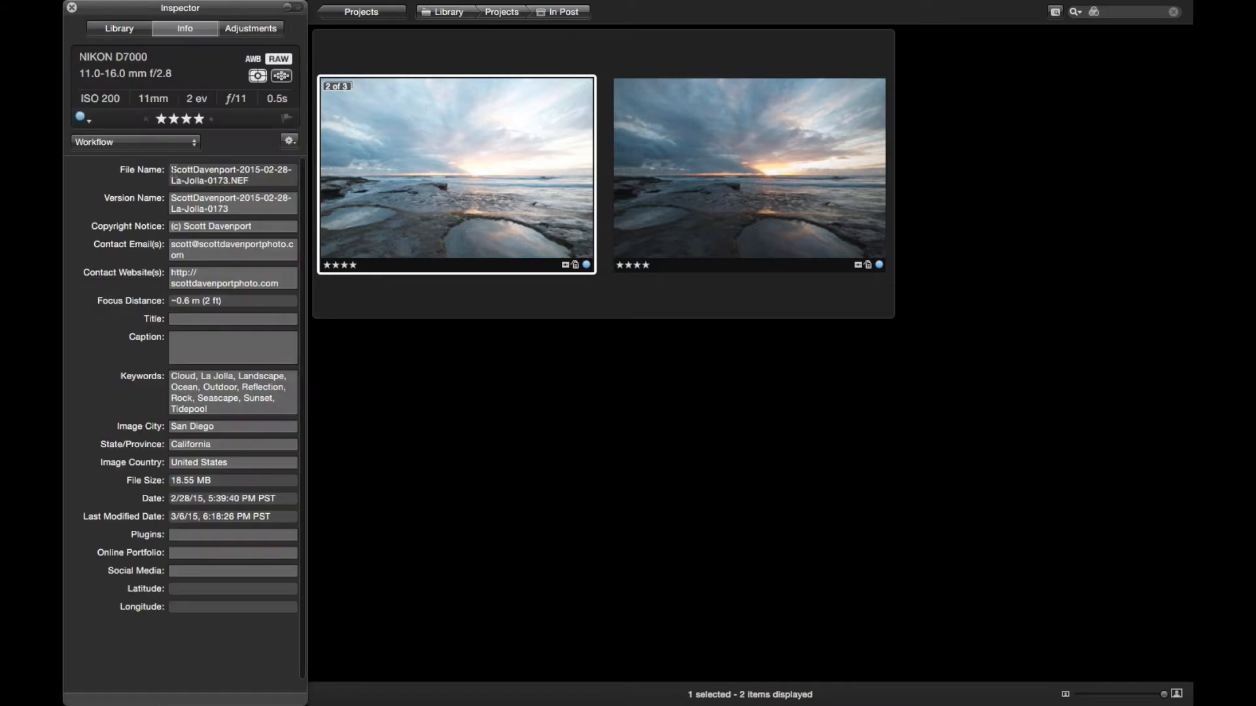
pyautogui.click(743, 149)
pyautogui.click(509, 181)
pyautogui.click(705, 174)
pyautogui.click(492, 163)
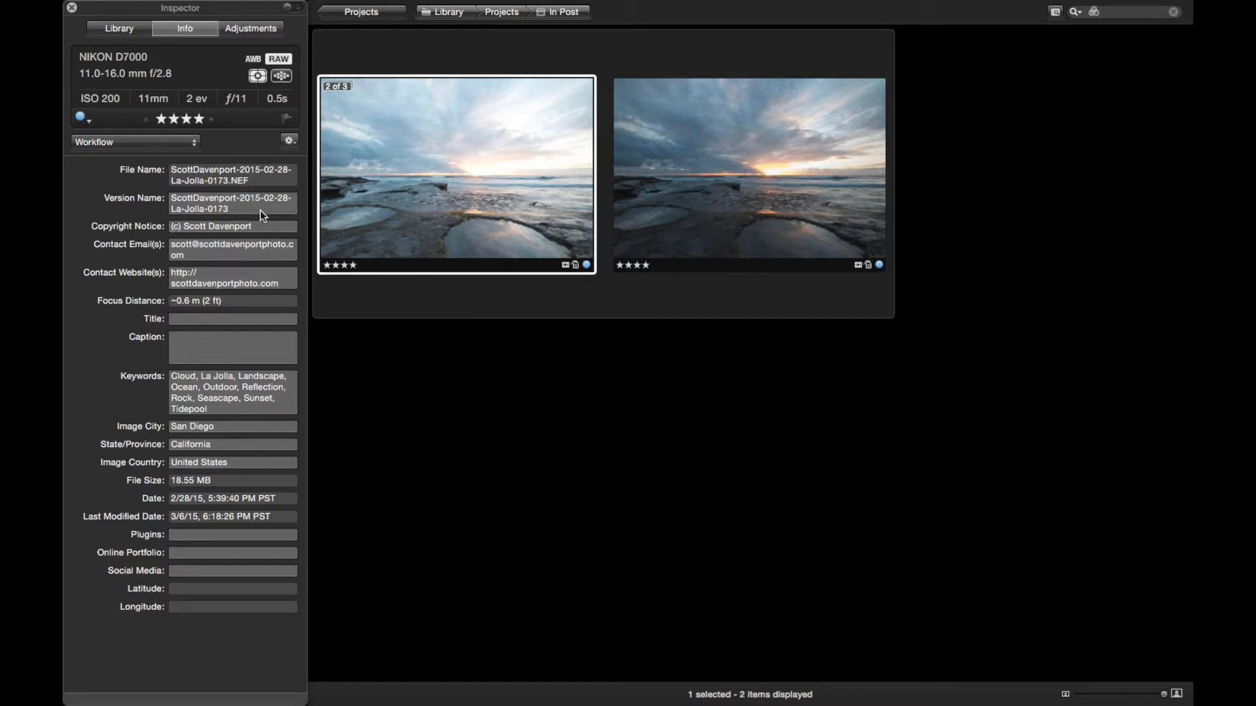
pyautogui.click(674, 209)
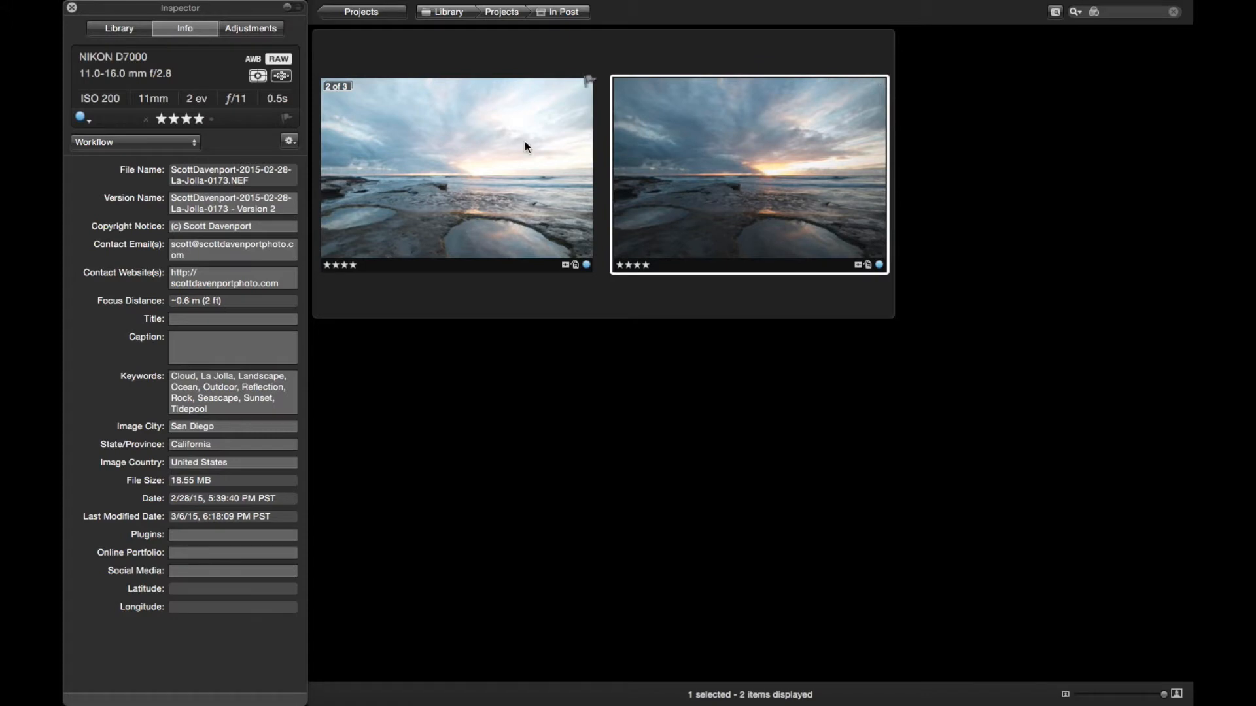
pyautogui.click(481, 159)
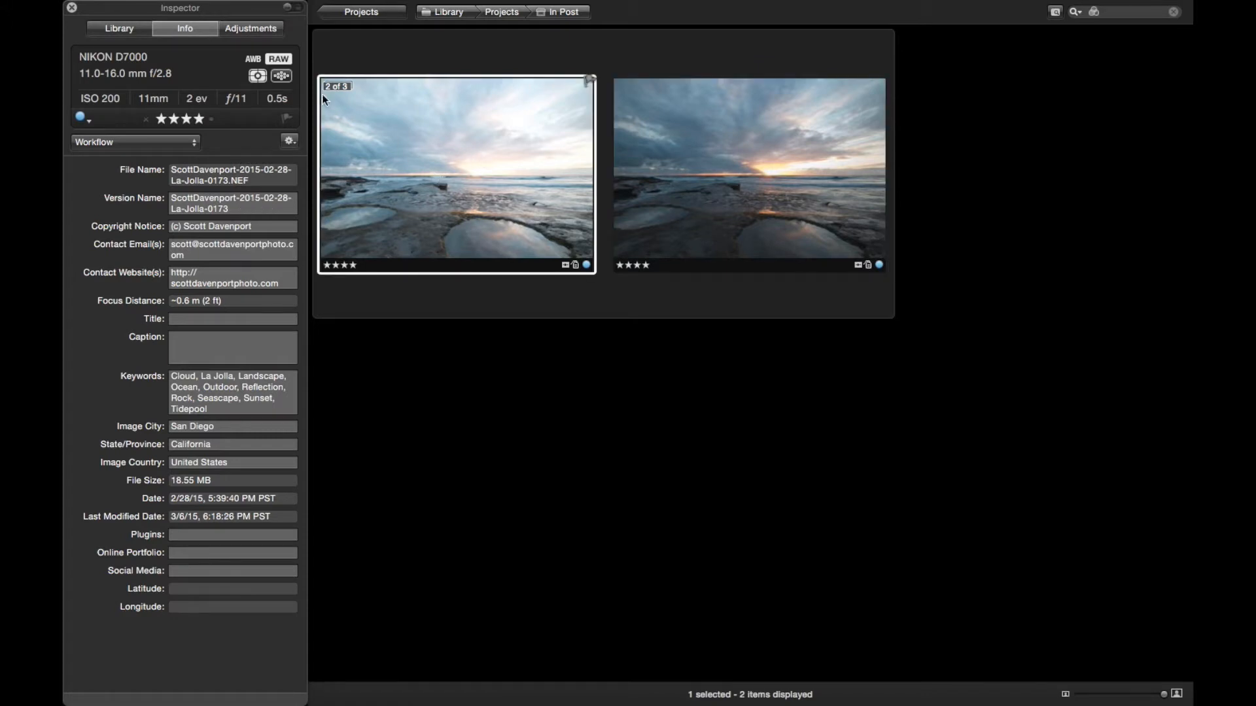
pyautogui.click(260, 33)
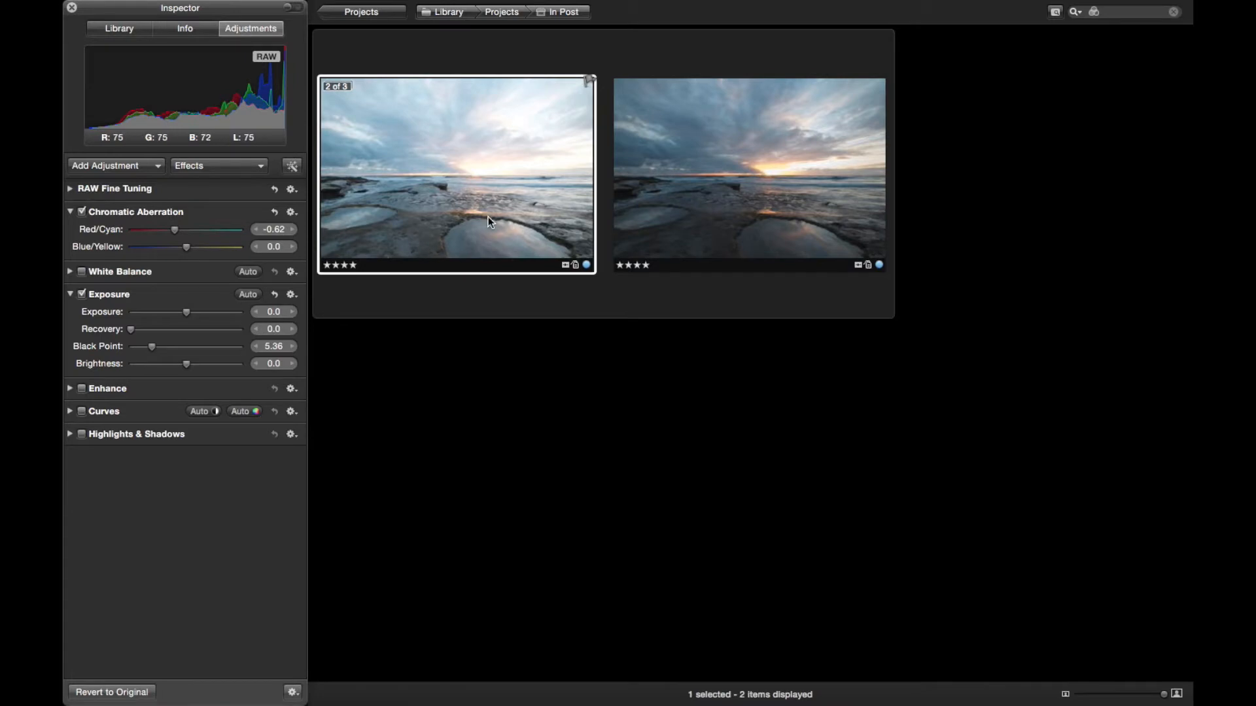
pyautogui.click(742, 166)
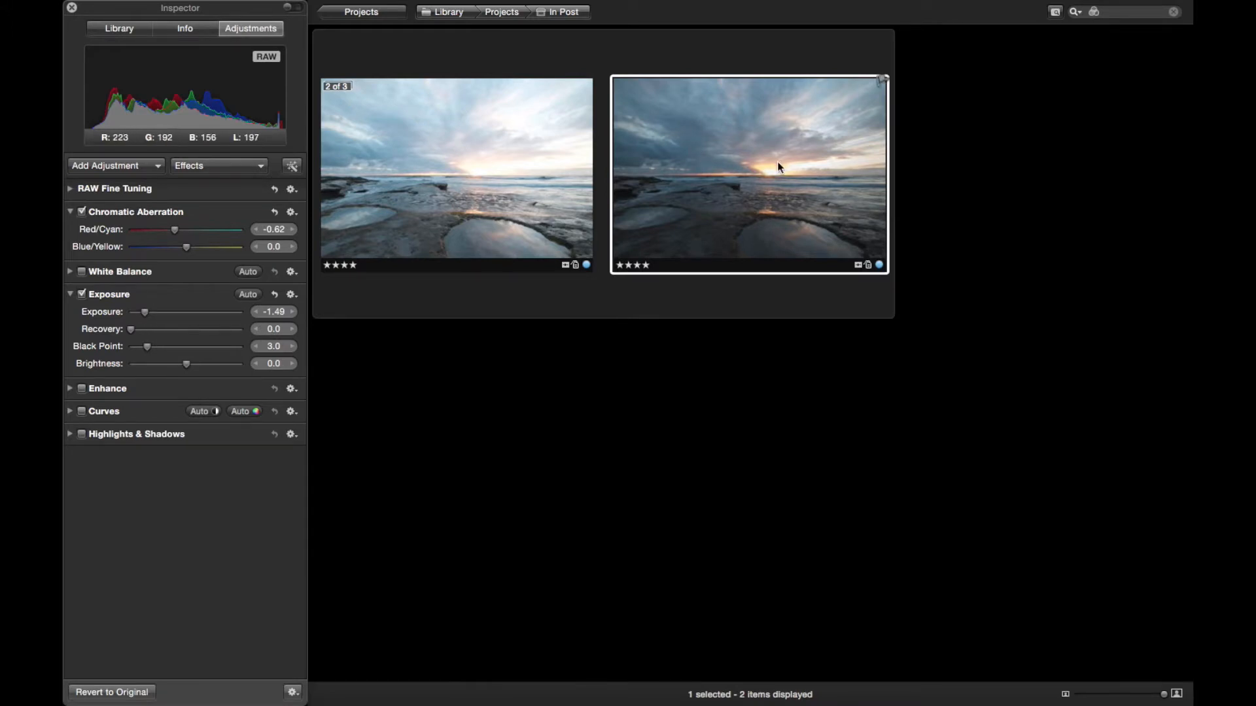
# Step: Open both versions of the seascape as layers in Perfect Layers 9 Suite
pyautogui.click(516, 139)
pyautogui.keyDown('shift'); pyautogui.click(663, 140); pyautogui.keyUp('shift')
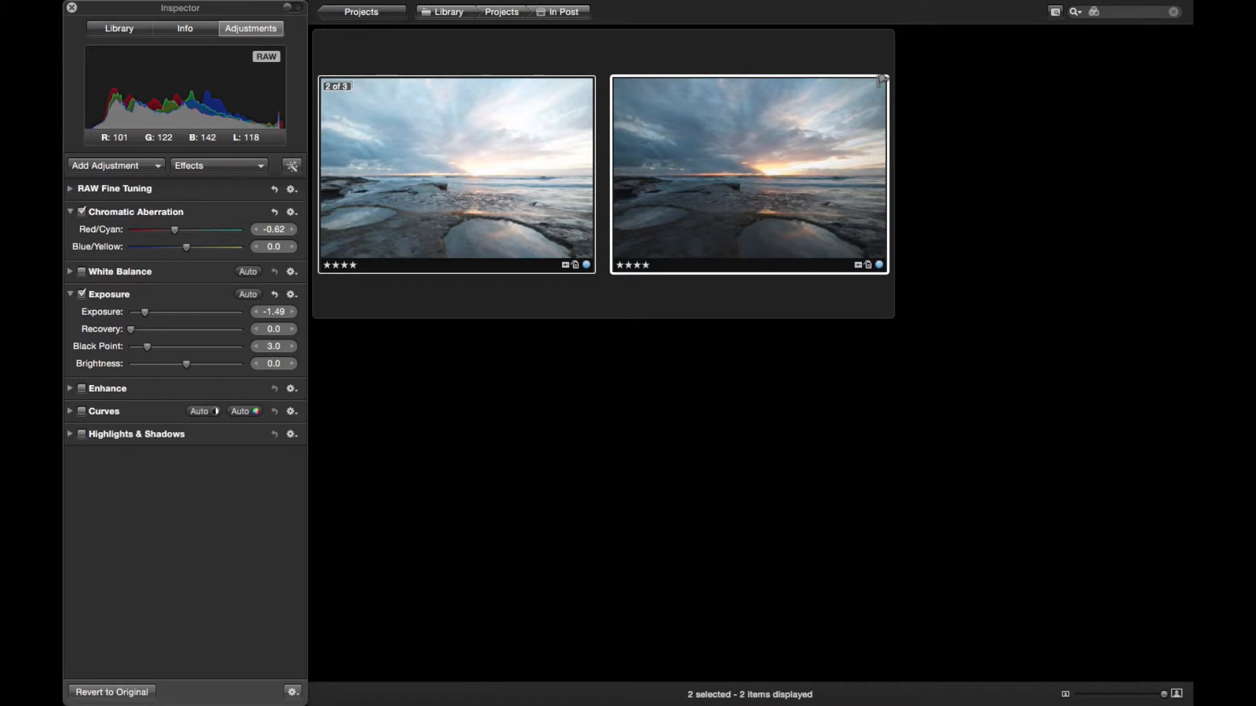
pyautogui.rightClick(705, 135)
pyautogui.moveTo(795, 157)
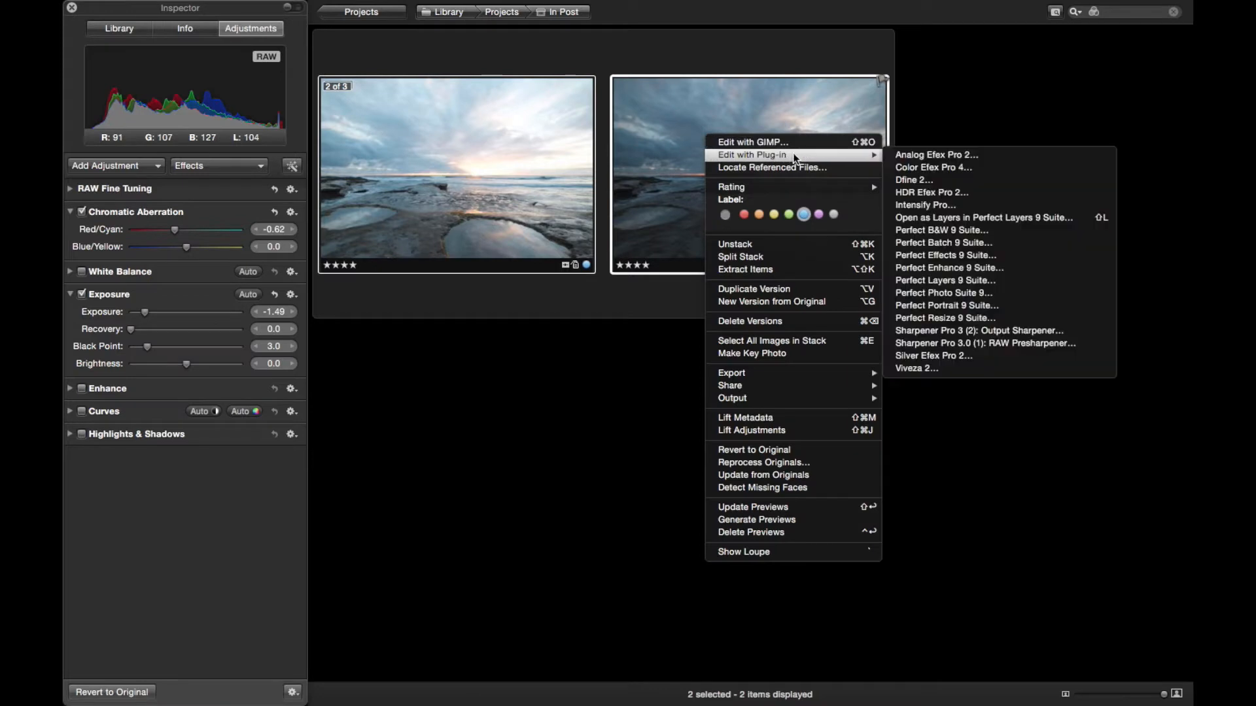
pyautogui.click(1082, 219)
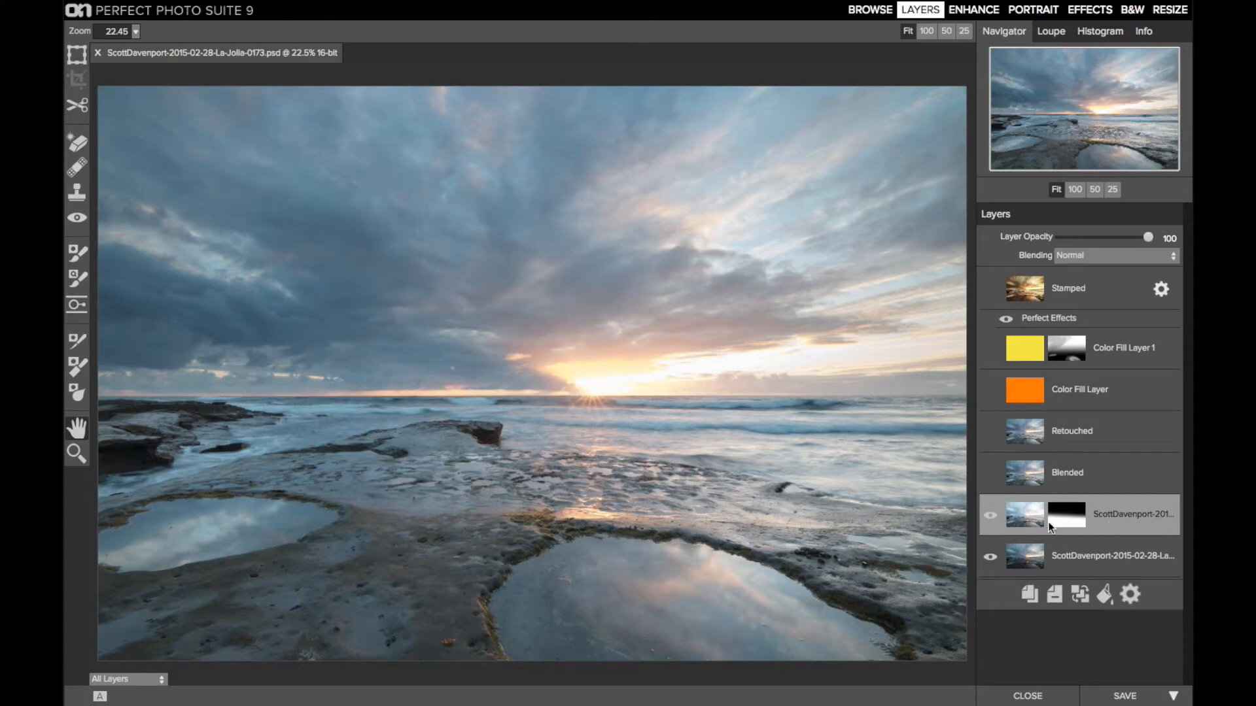
# Step: Hide and reshow the masked bright exposure layer to compare the foreground, and activate the gradient masking tool
pyautogui.click(990, 516)
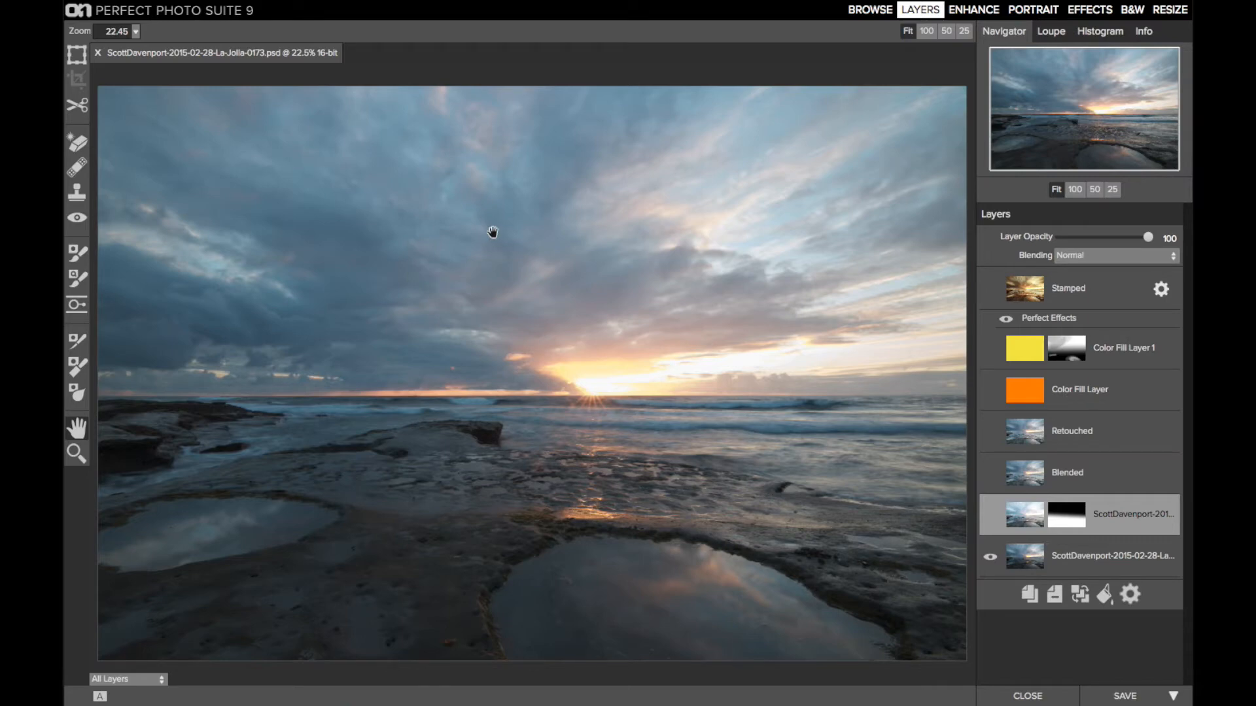
pyautogui.click(989, 516)
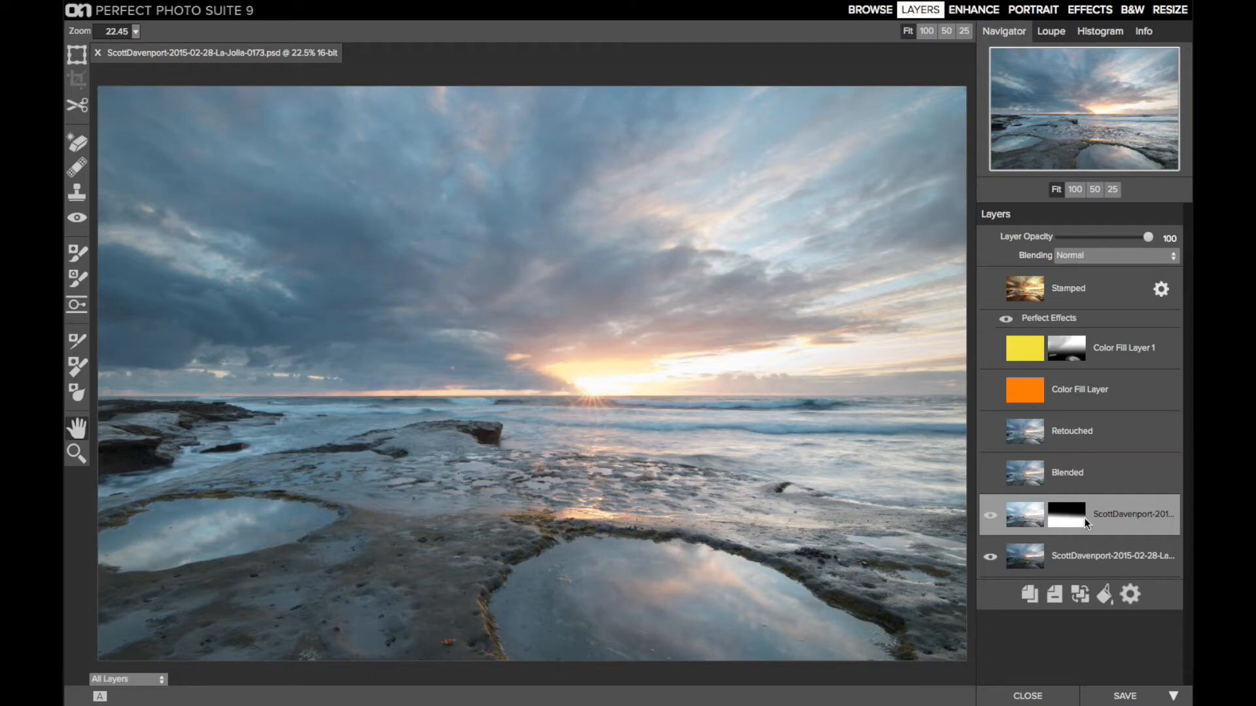
pyautogui.click(77, 306)
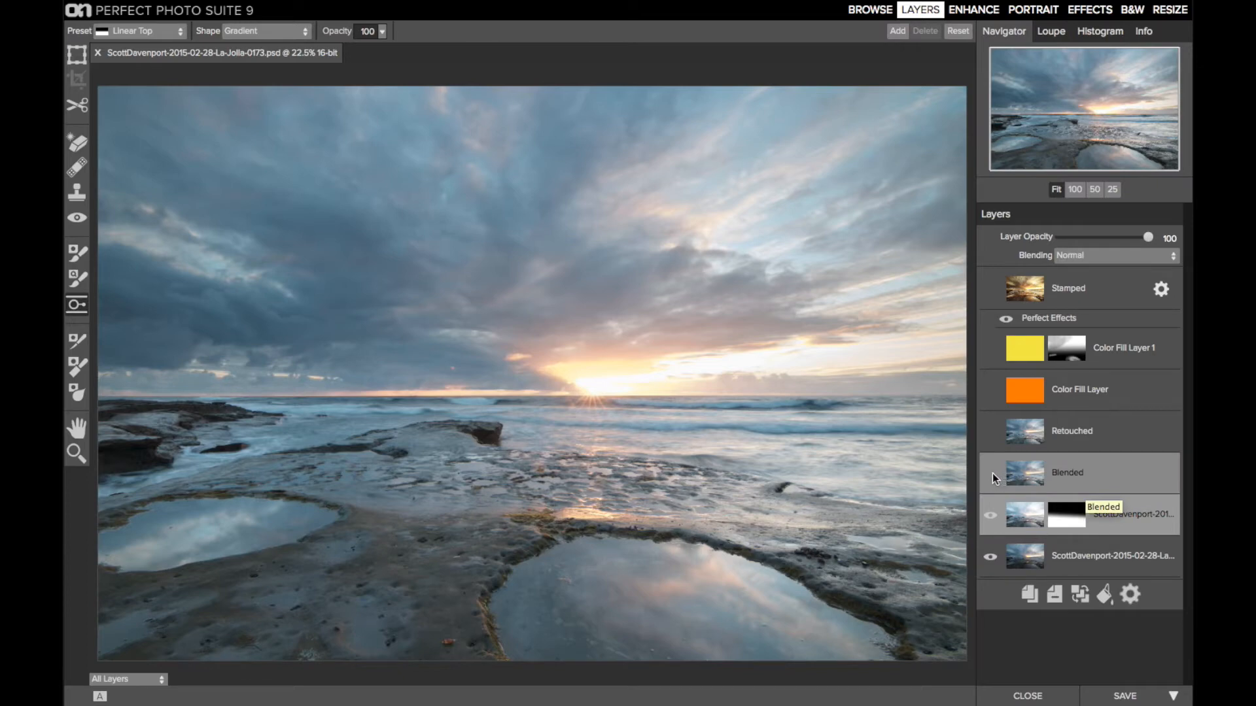
# Step: Check the layer commands for the Blended layer and for the masked photo layer, locating New Stamped Layer
pyautogui.click(1074, 477)
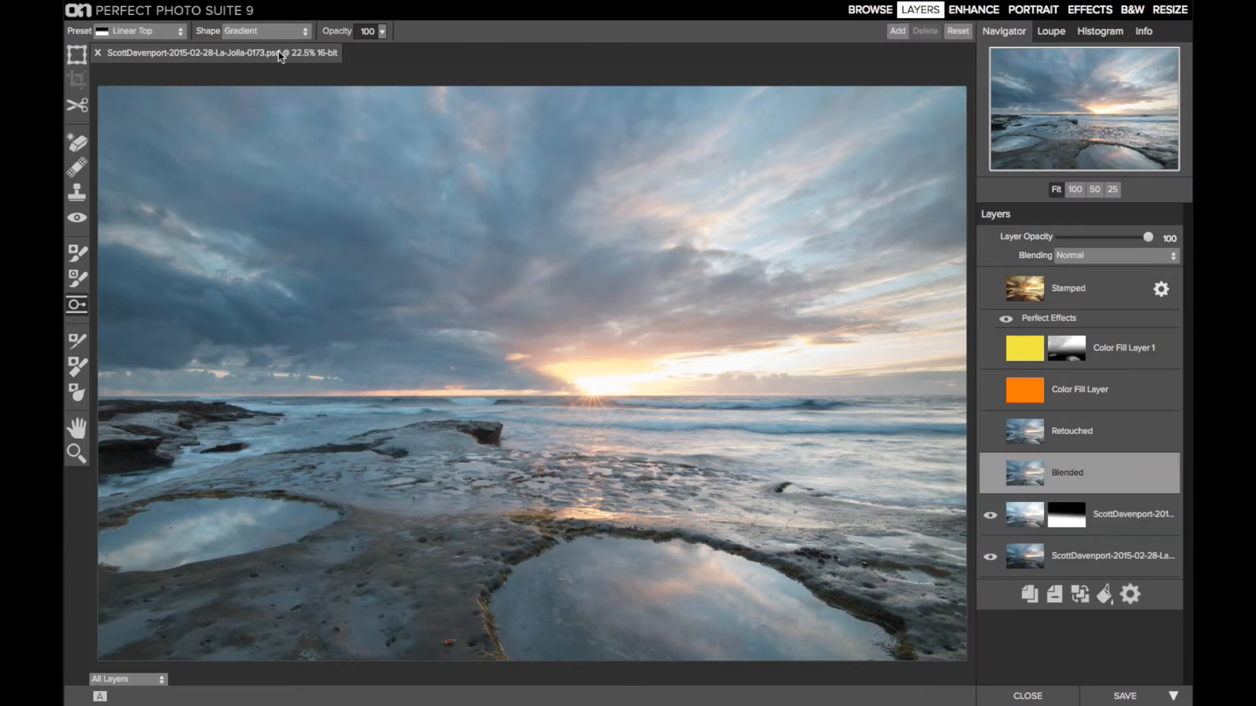
pyautogui.click(317, 8)
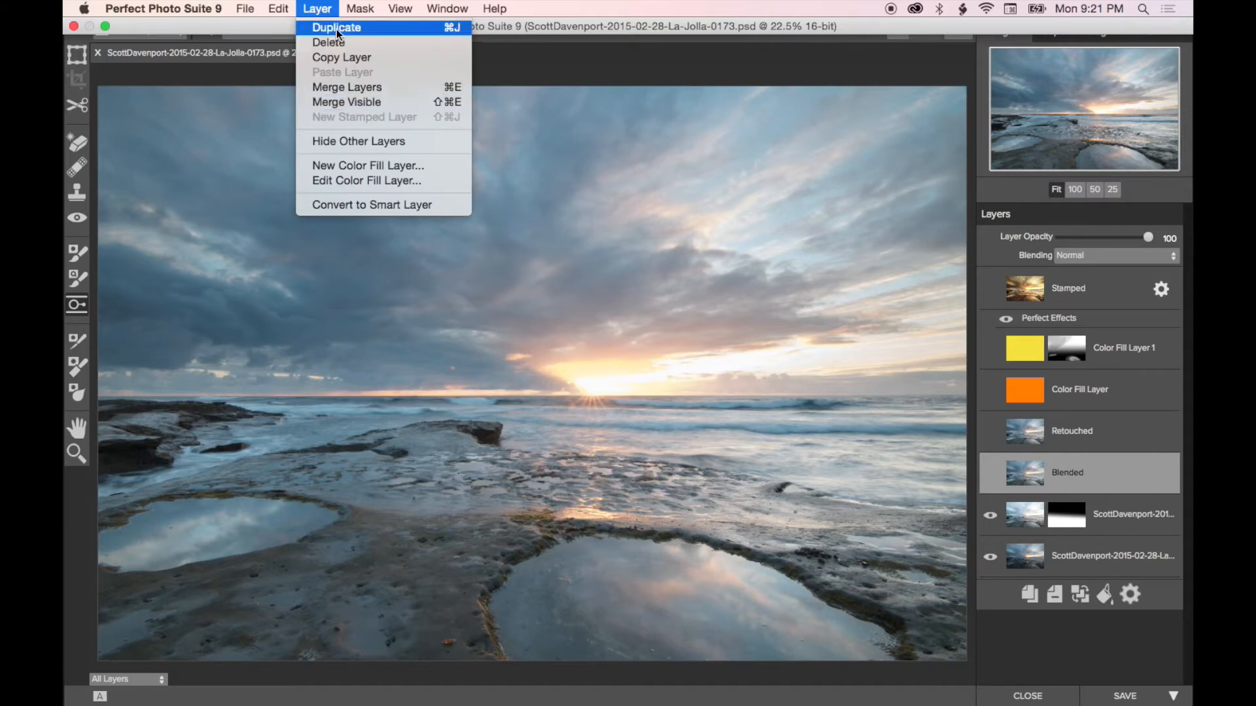
pyautogui.click(323, 9)
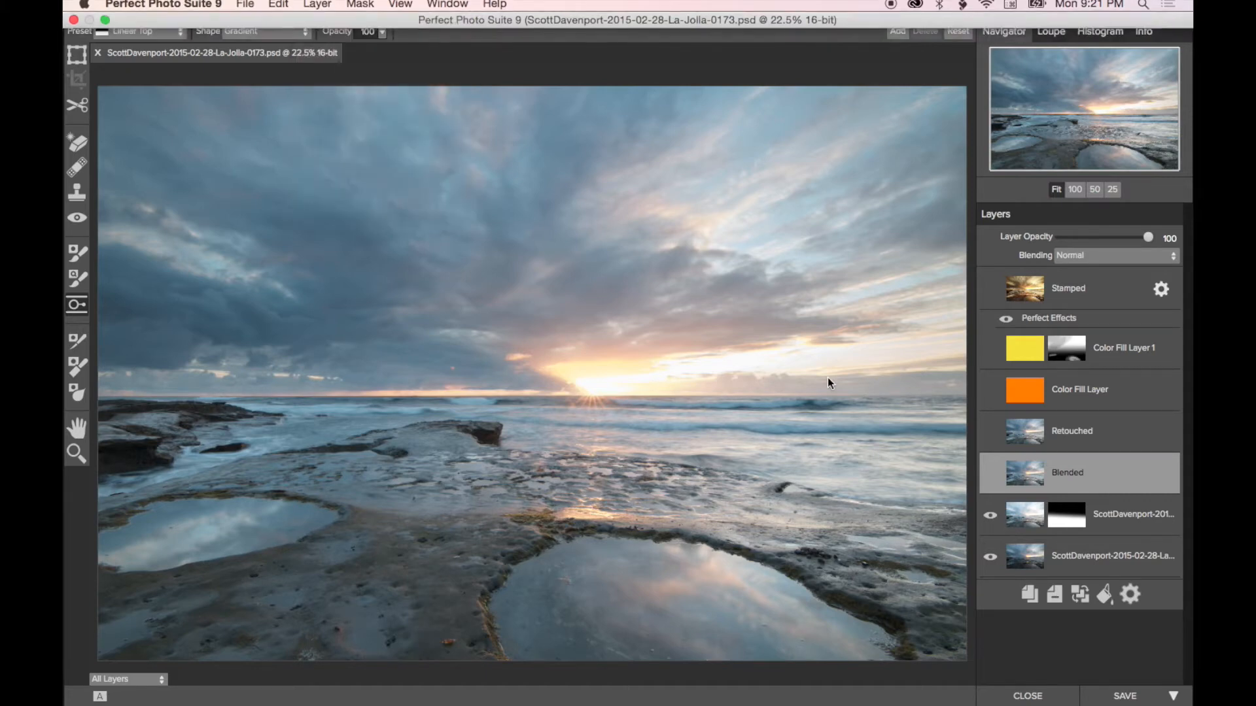
pyautogui.click(1110, 523)
pyautogui.click(319, 10)
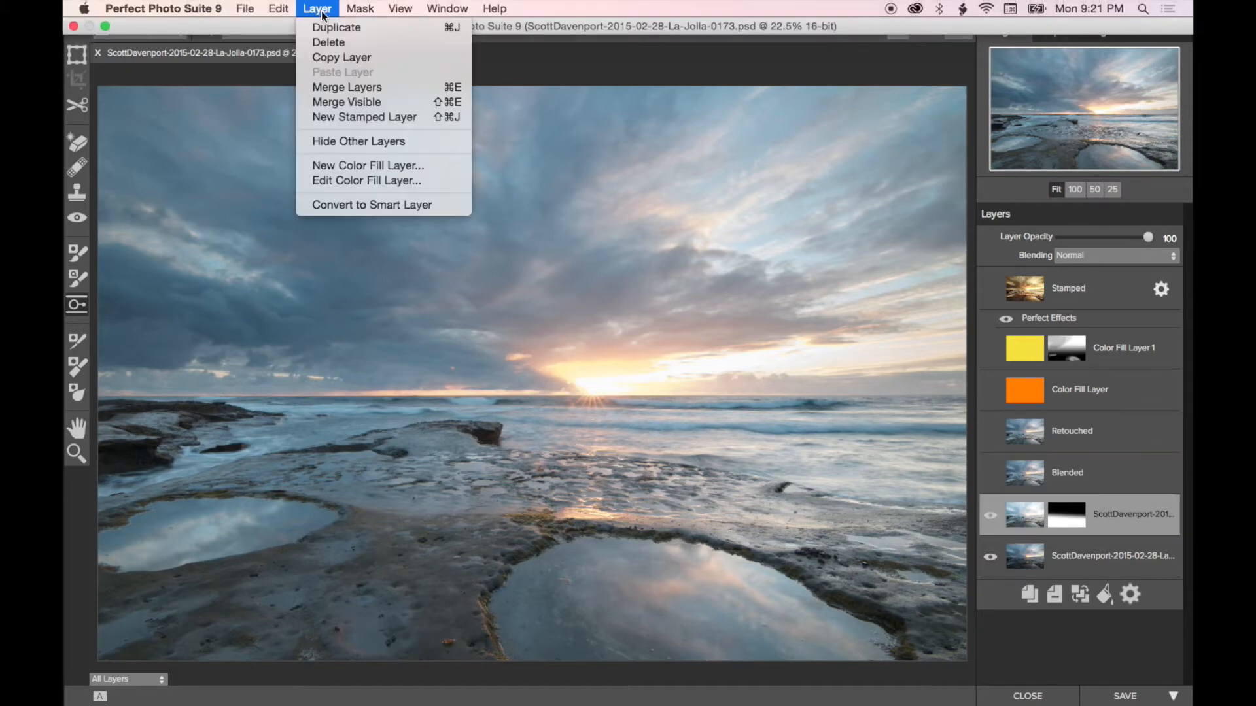
pyautogui.click(325, 9)
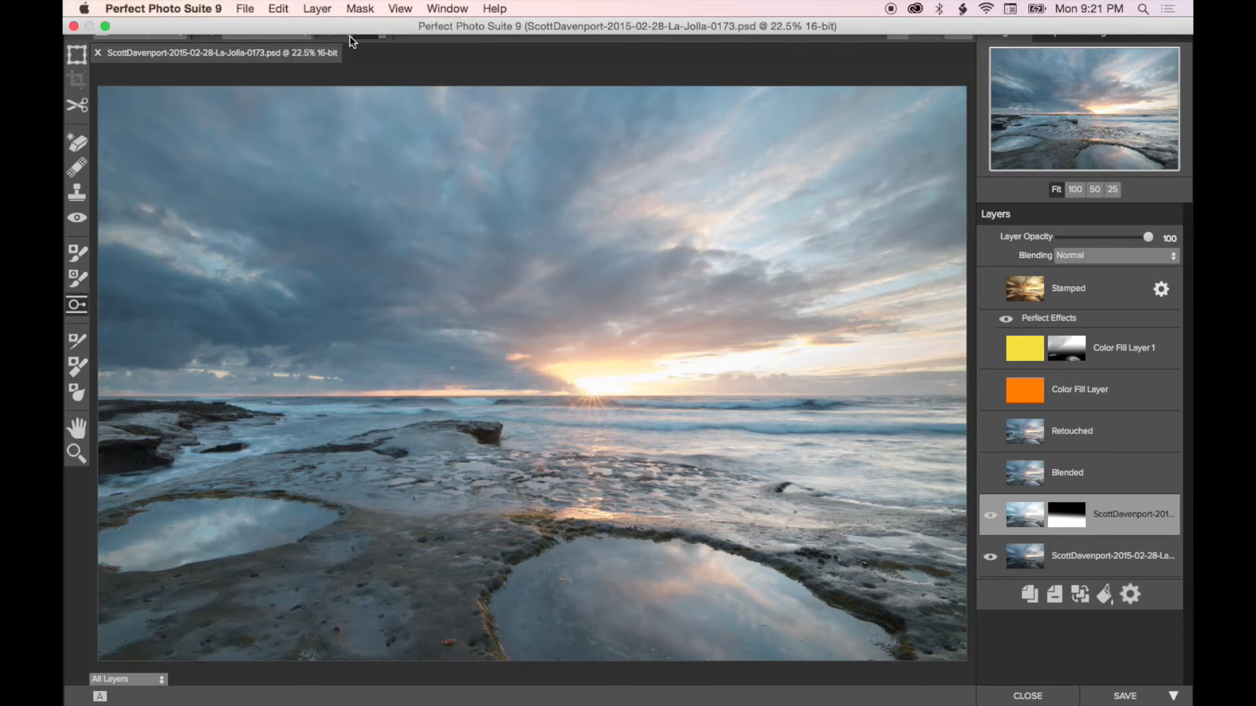
# Step: Show the Blended layer and hide the two source photo layers beneath it
pyautogui.click(1021, 478)
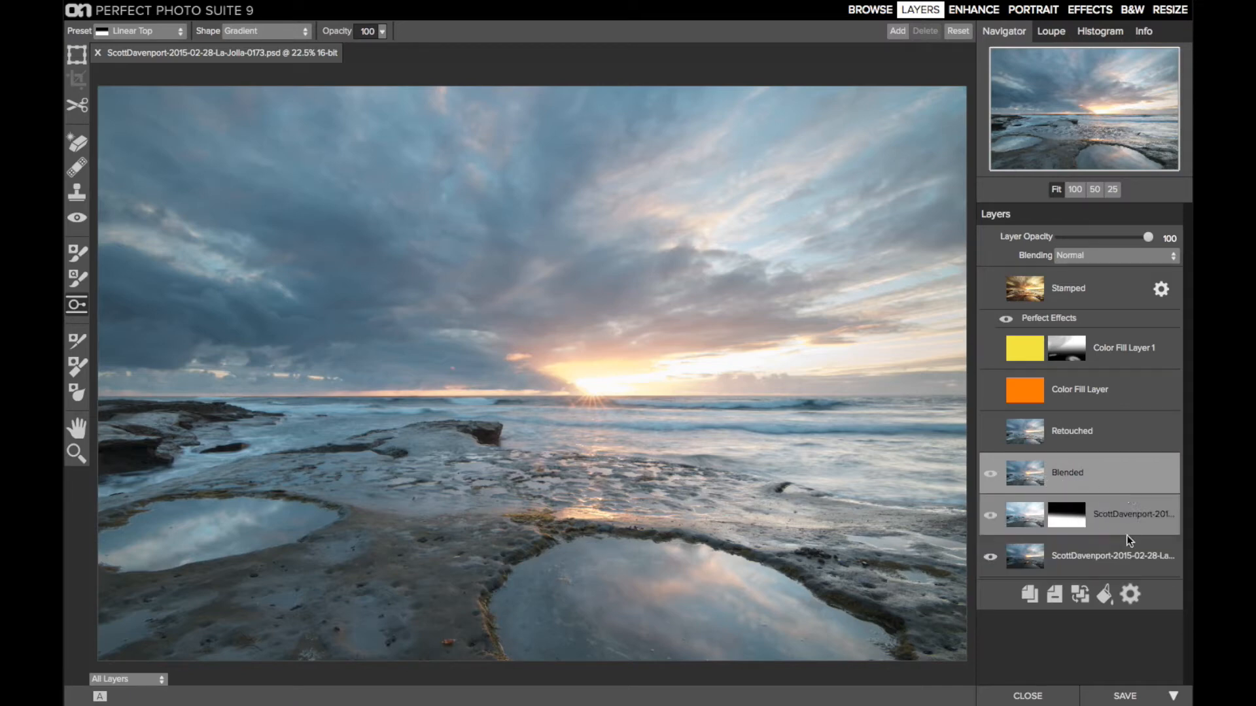
pyautogui.click(990, 516)
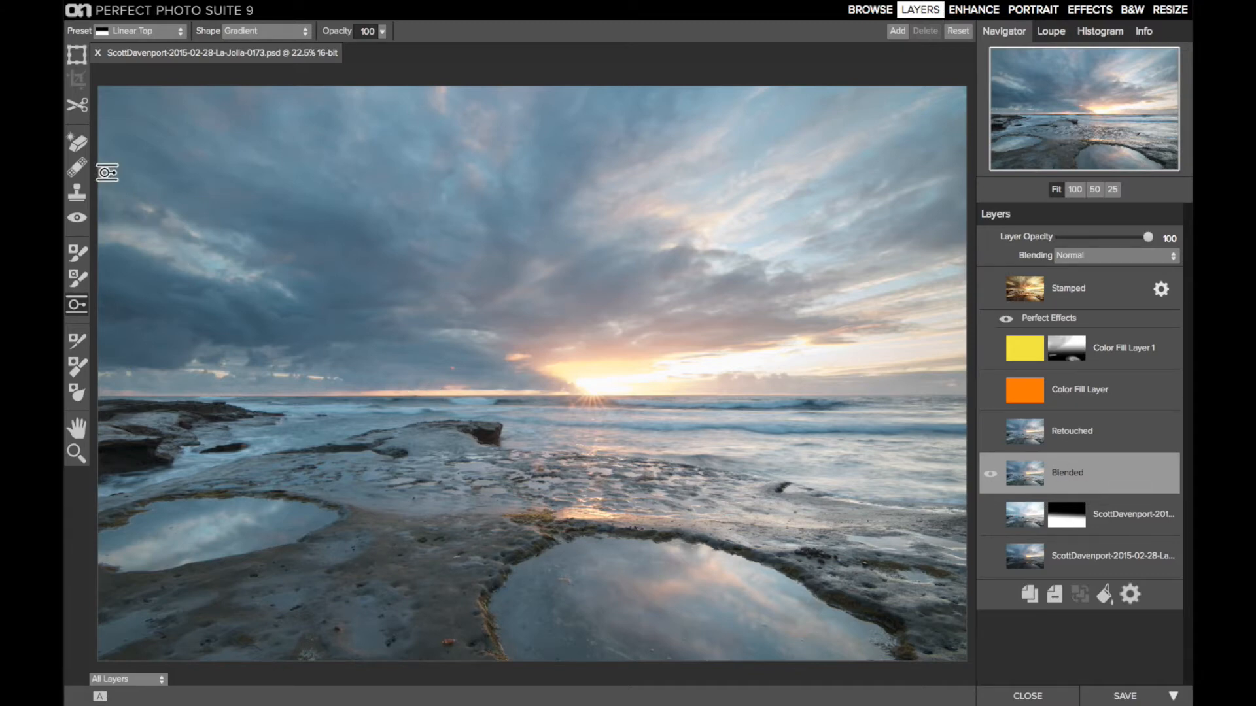
# Step: Activate the Clone Stamp on the Blended layer and reduce its brush size to 80
pyautogui.click(85, 150)
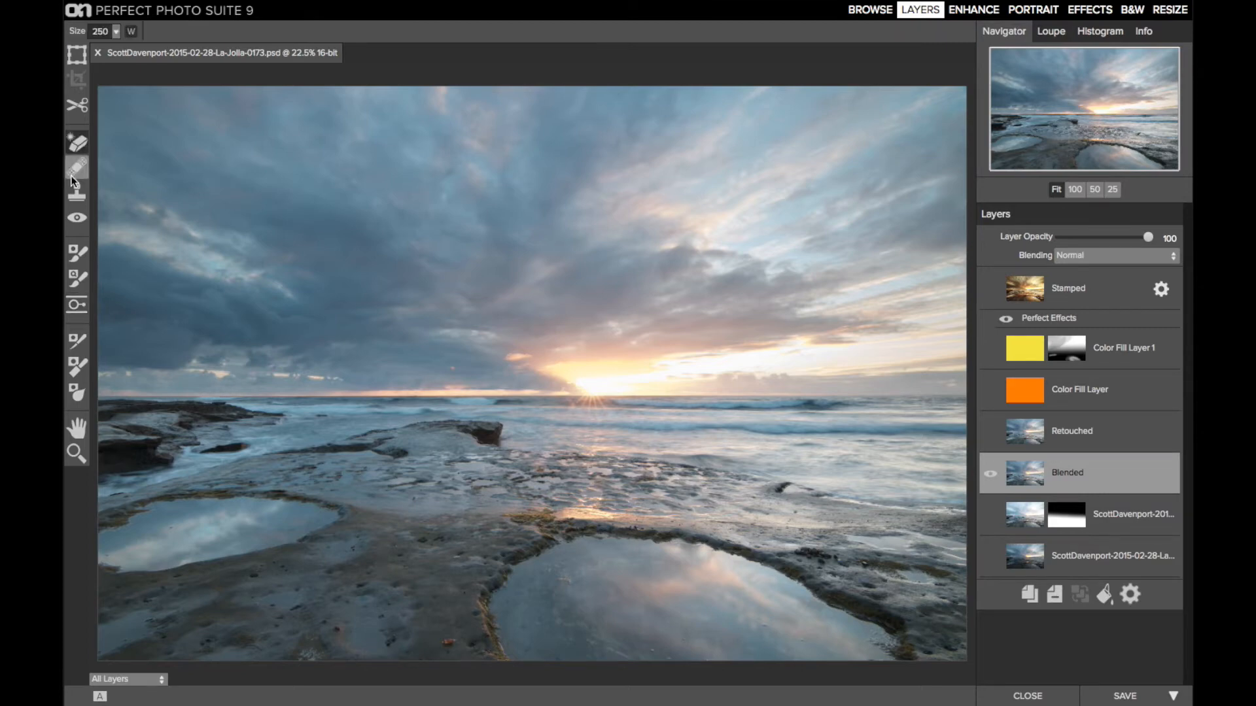
pyautogui.click(79, 198)
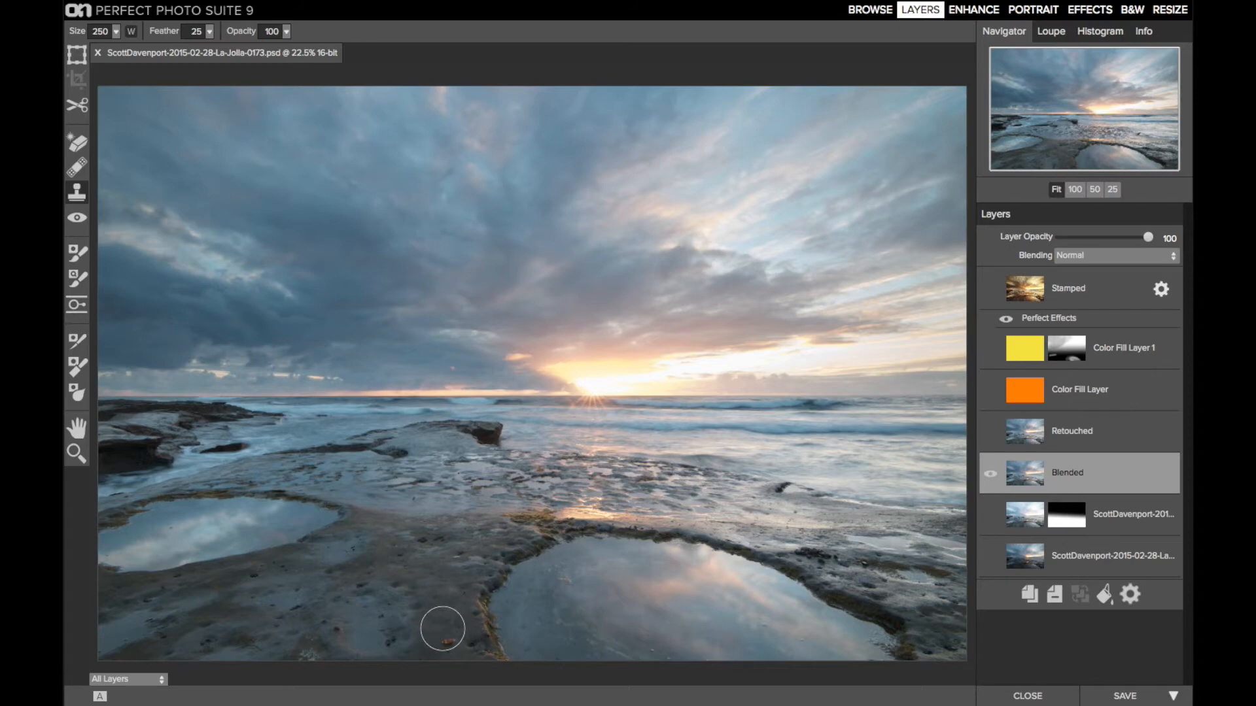
pyautogui.press('[')
pyautogui.press('[')
pyautogui.press('[')
pyautogui.press('[')
pyautogui.press('[')
pyautogui.press('[')
pyautogui.press('[')
pyautogui.press('[')
pyautogui.press('[')
pyautogui.press('[')
pyautogui.press('[')
pyautogui.press('[')
pyautogui.press('[')
pyautogui.press('[')
pyautogui.press('[')
pyautogui.press('[')
pyautogui.press('[')
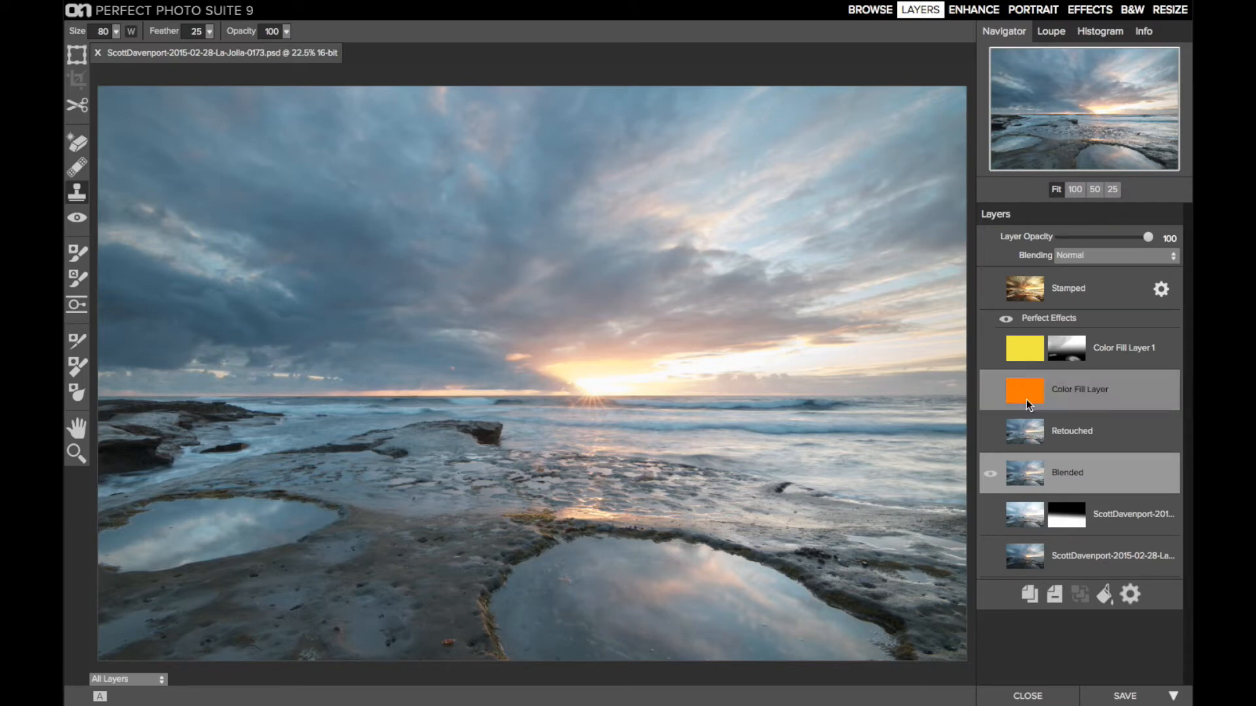
# Step: Show the Retouched layer and compare its tide pool and rocks with the Blended layer at 50% zoom
pyautogui.click(1097, 430)
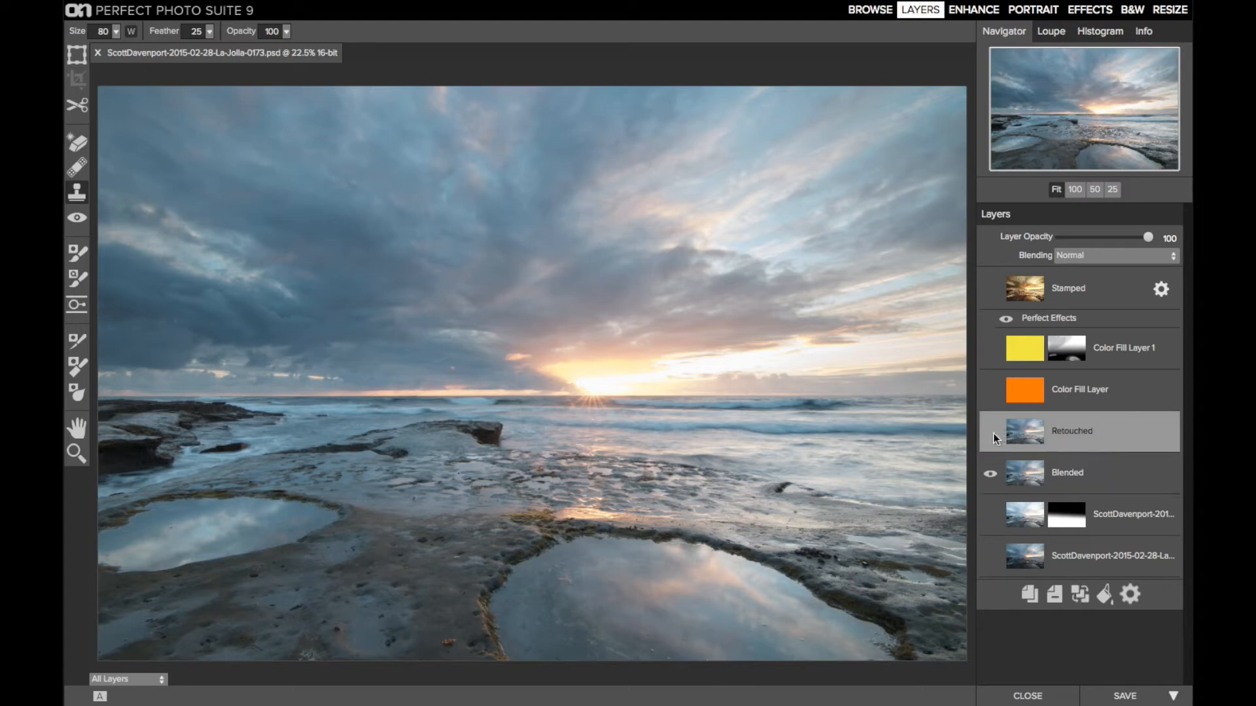
pyautogui.click(991, 433)
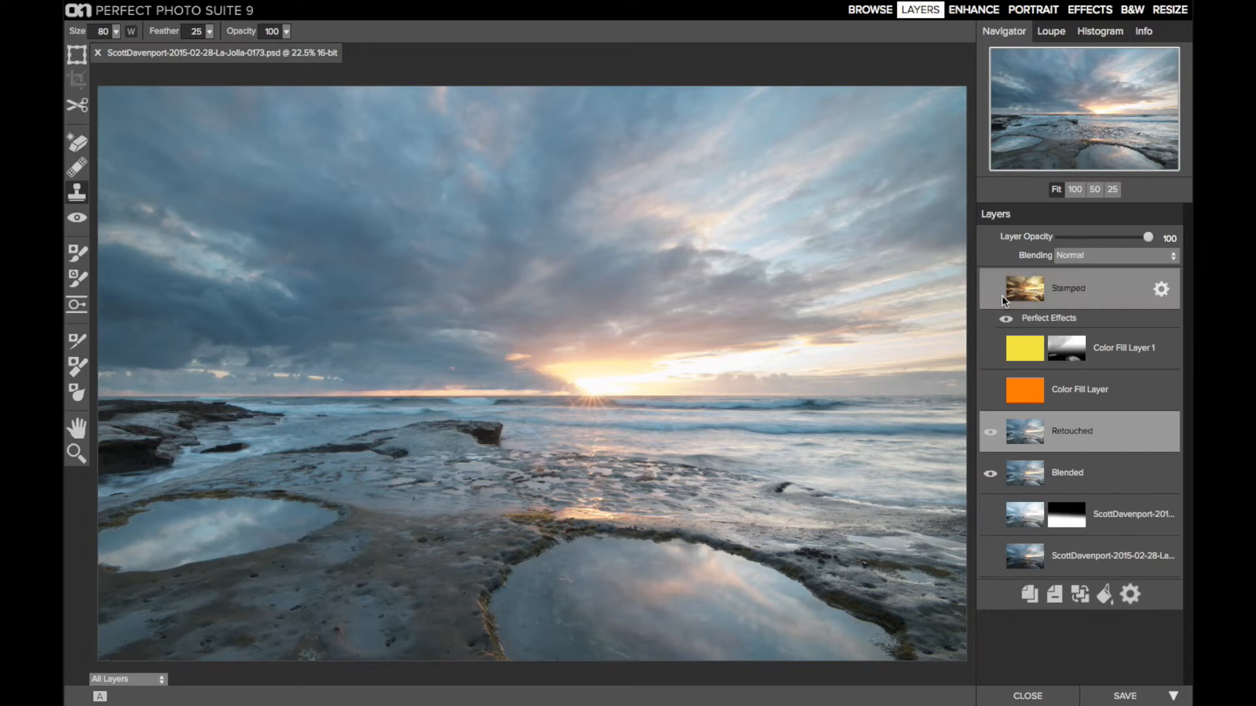
pyautogui.click(1094, 189)
pyautogui.moveTo(1102, 116); pyautogui.dragTo(1130, 151)
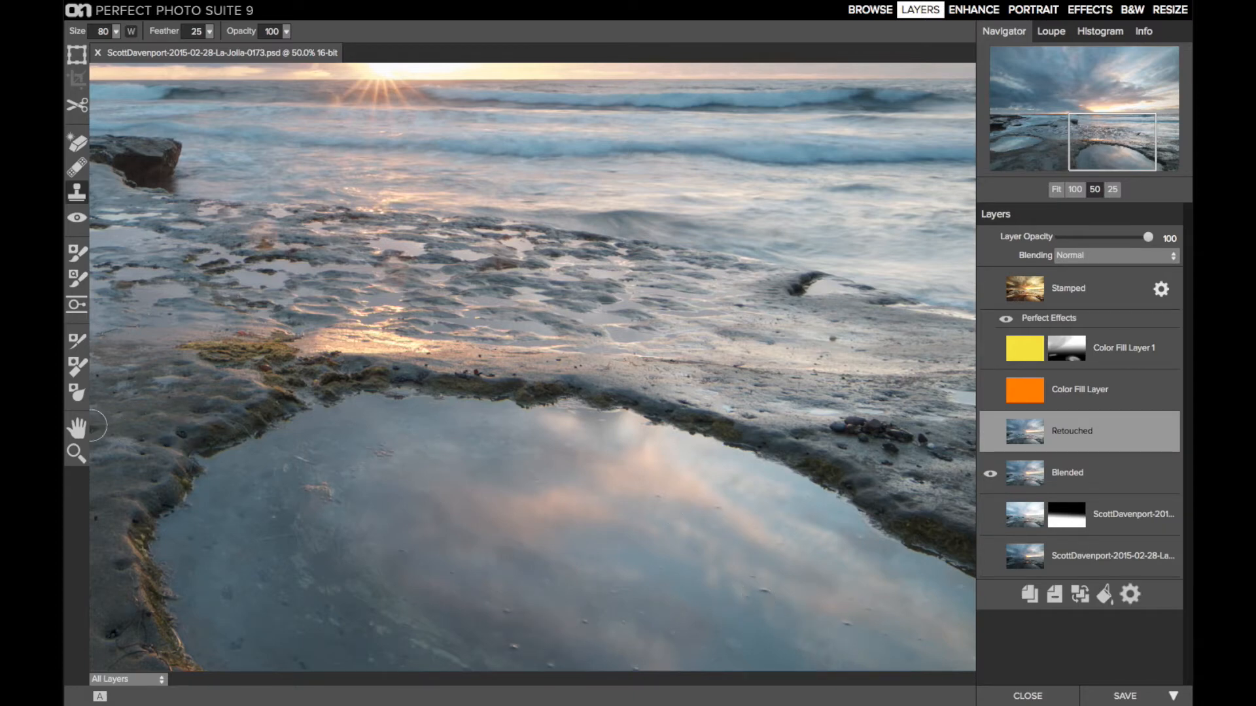
pyautogui.click(75, 428)
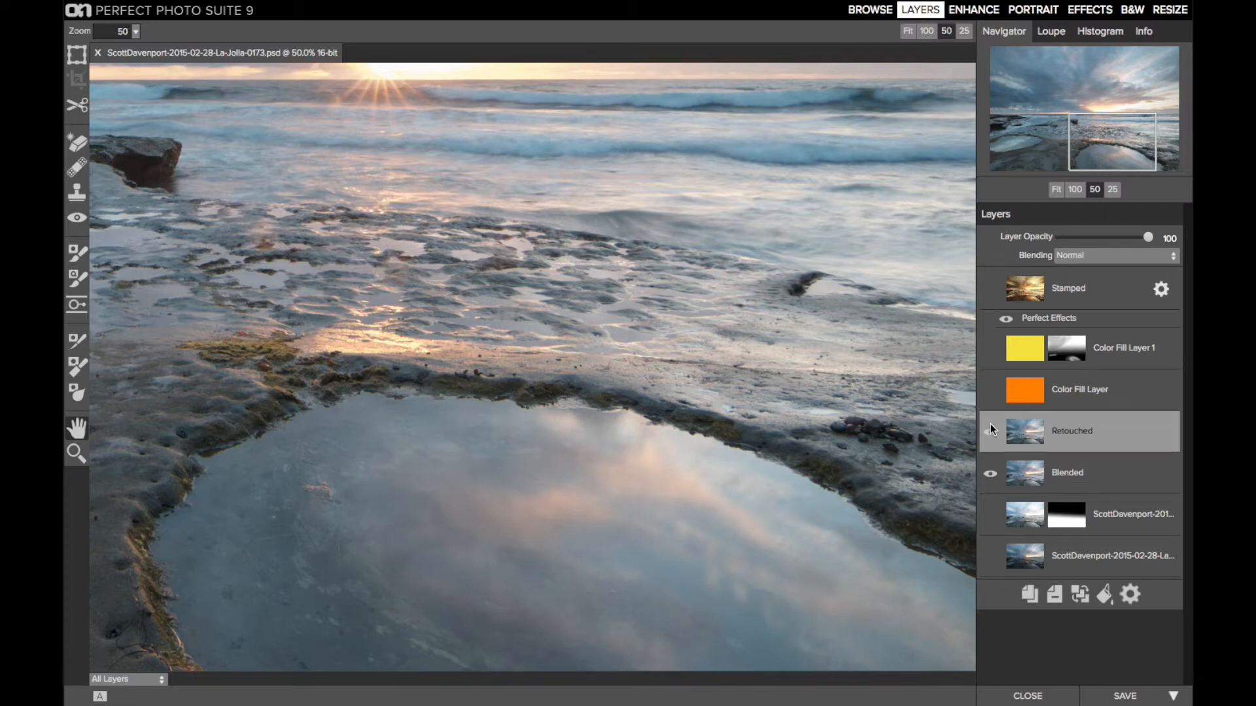
pyautogui.moveTo(1097, 152); pyautogui.dragTo(1063, 152)
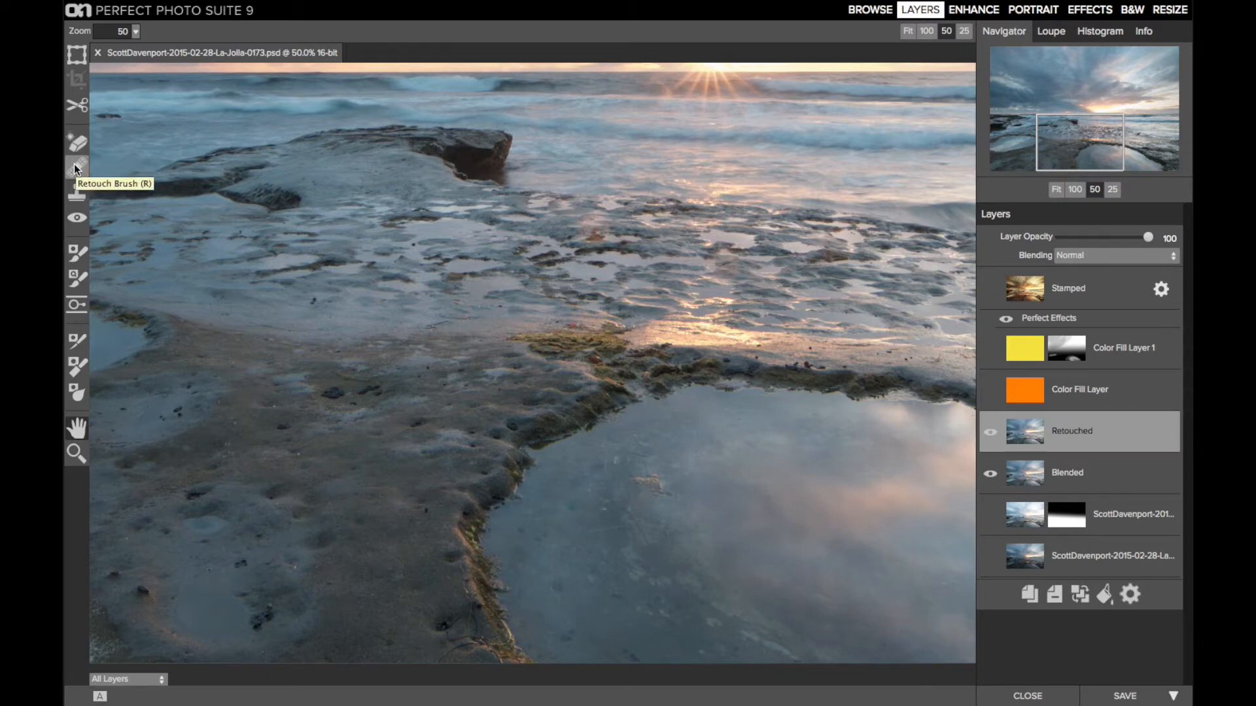
pyautogui.click(1056, 189)
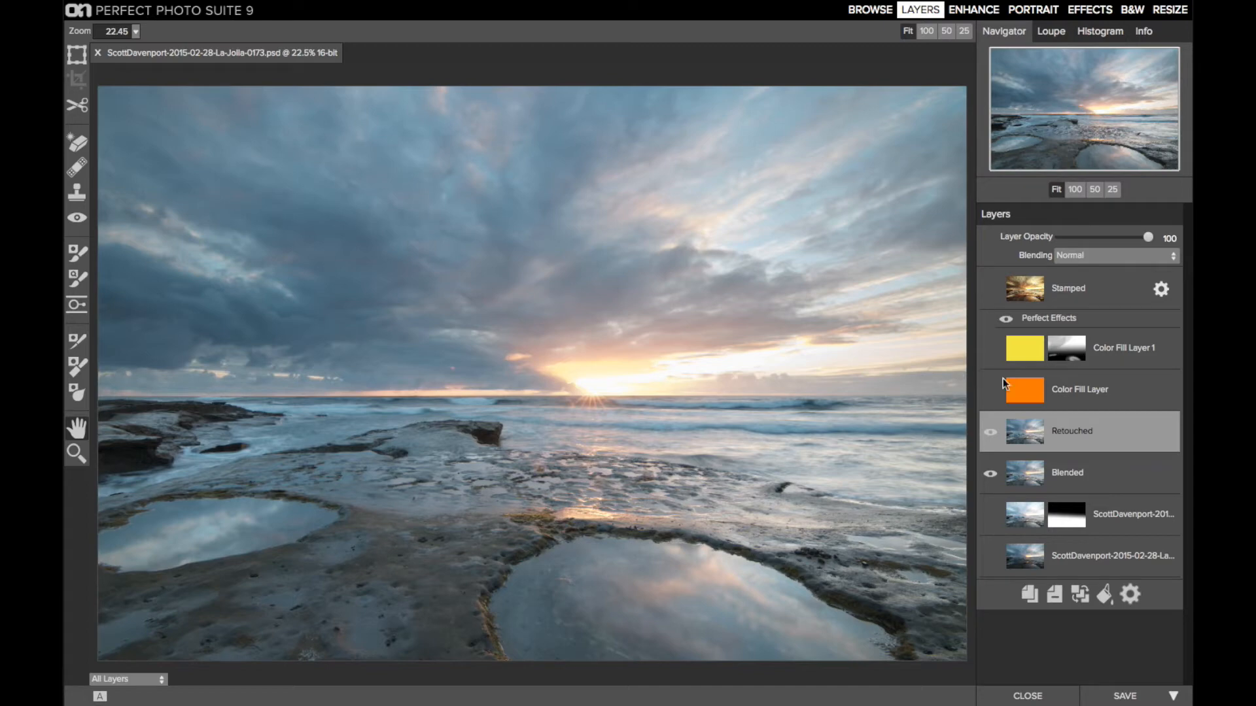
# Step: Add a new color fill layer directly above the orange Color Fill Layer
pyautogui.click(1088, 394)
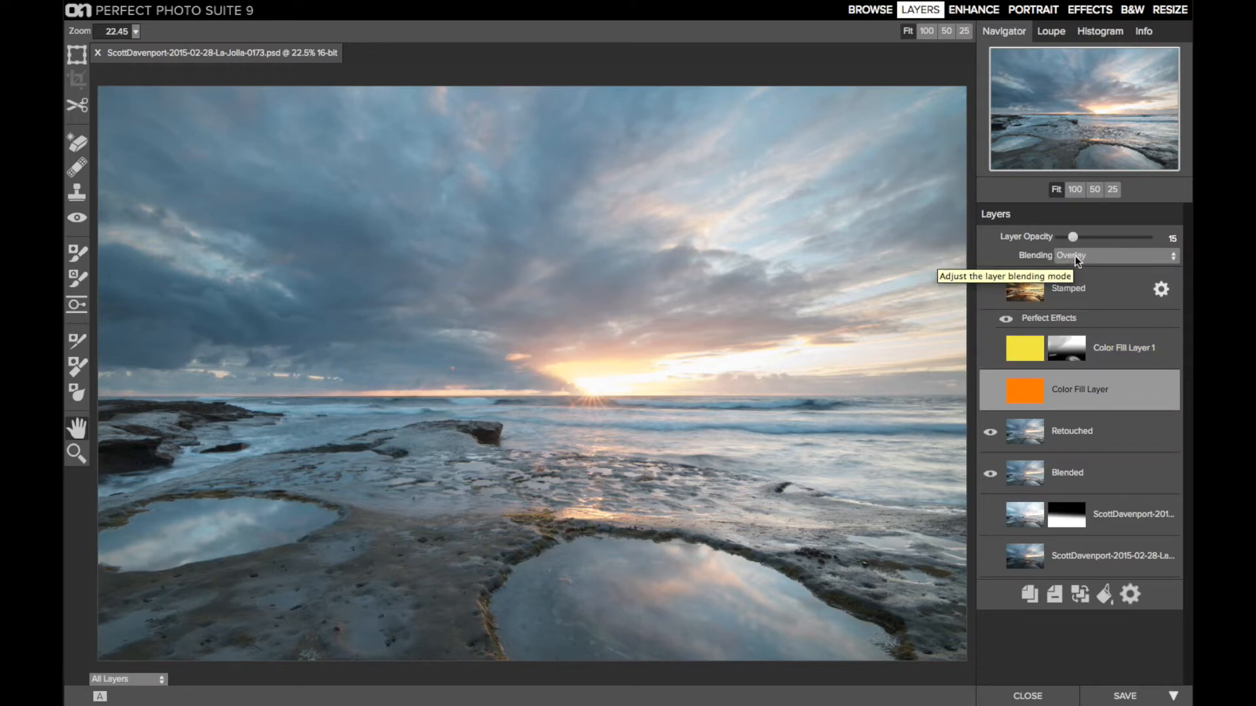
pyautogui.click(1104, 598)
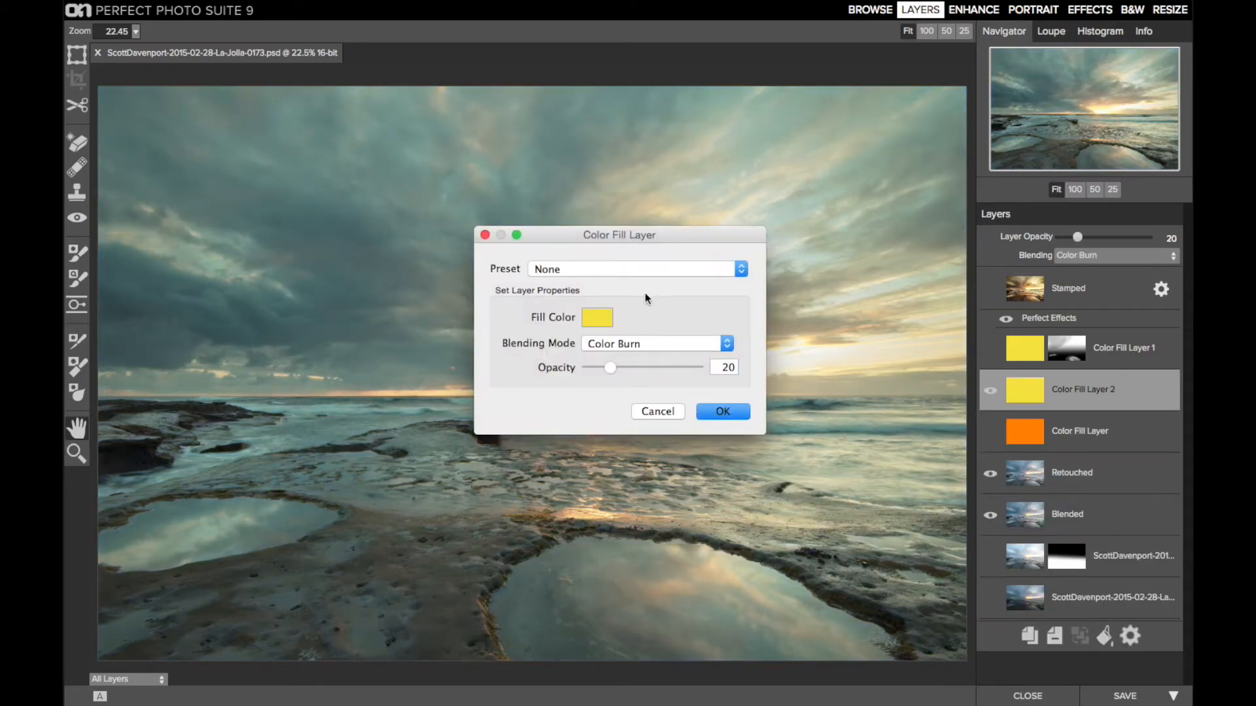
# Step: Browse the fill color choices for the new color fill layer, including the Apple palette
pyautogui.click(598, 324)
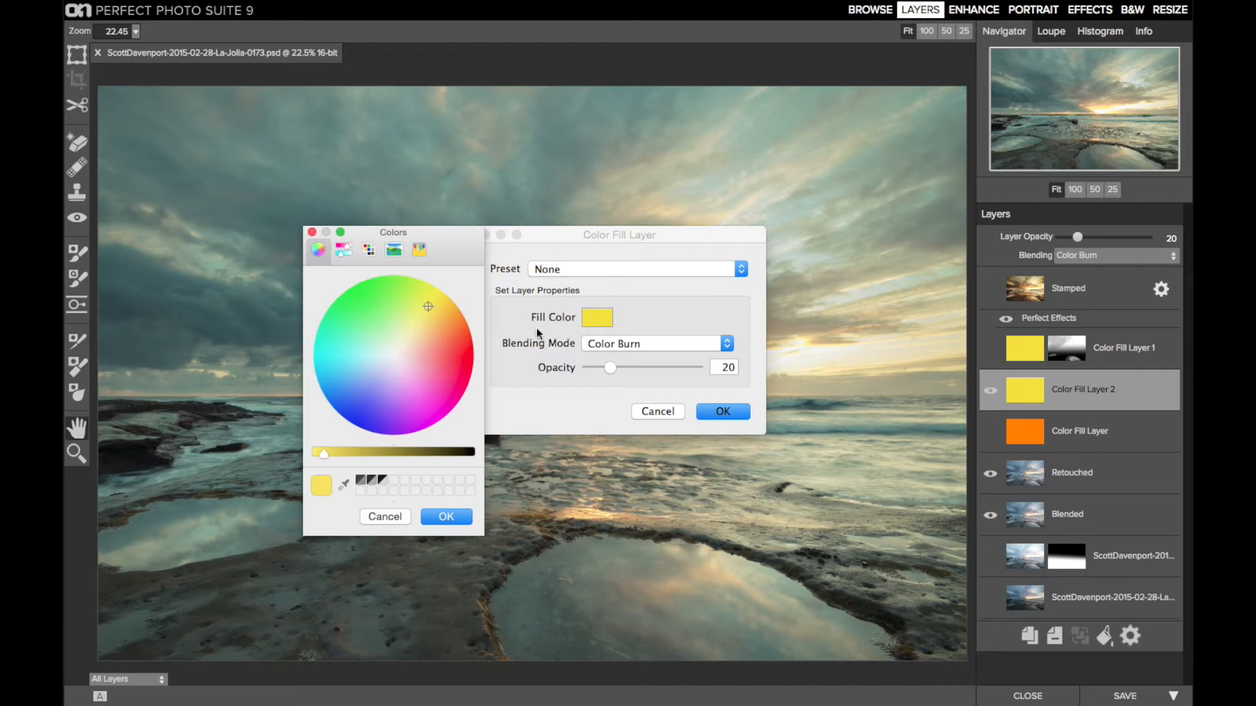
pyautogui.click(367, 252)
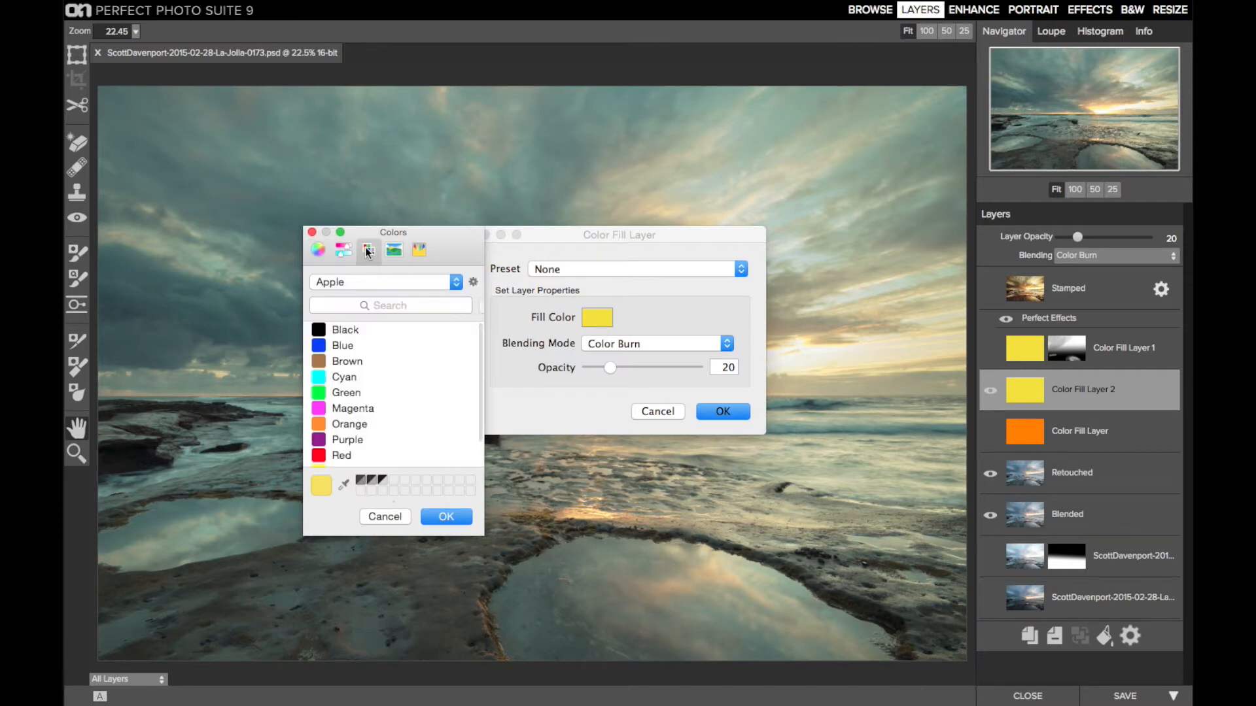
pyautogui.click(359, 280)
pyautogui.click(367, 277)
pyautogui.click(312, 232)
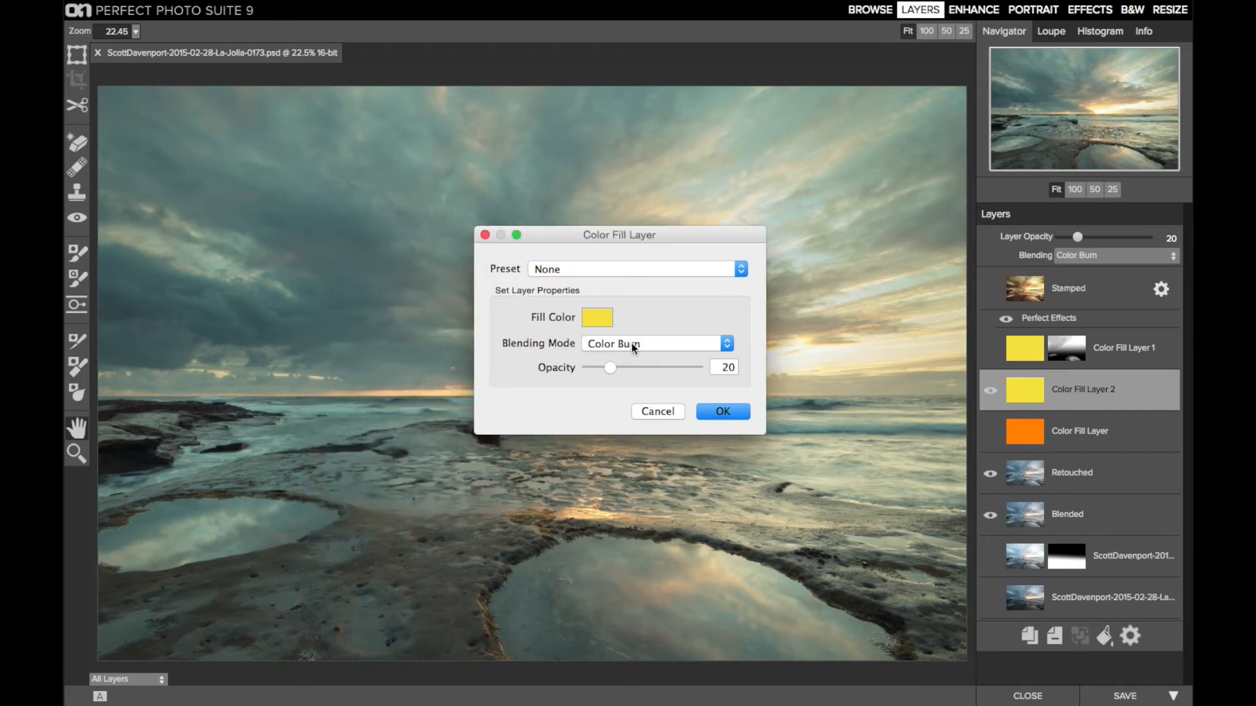
# Step: Discard the new color fill layer and show the orange Color Fill Layer and yellow Color Fill Layer 1, keeping the orange layer's Overlay blending
pyautogui.click(657, 411)
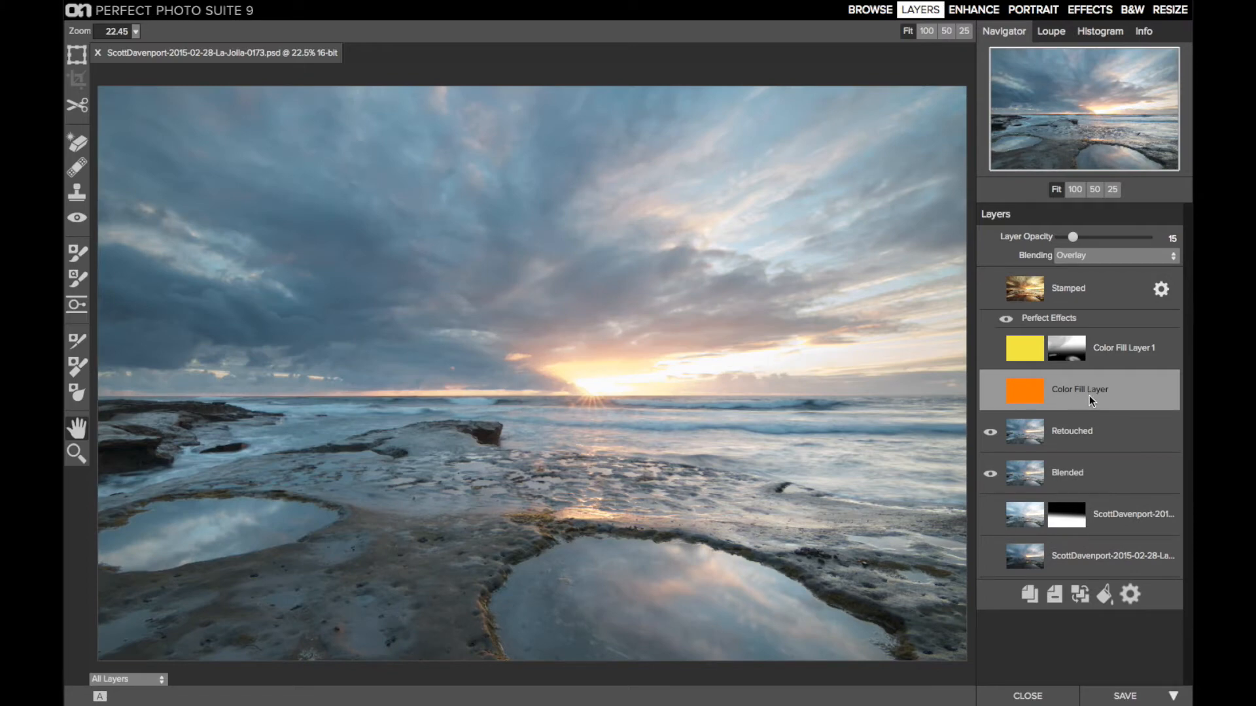
pyautogui.click(988, 391)
pyautogui.click(1099, 255)
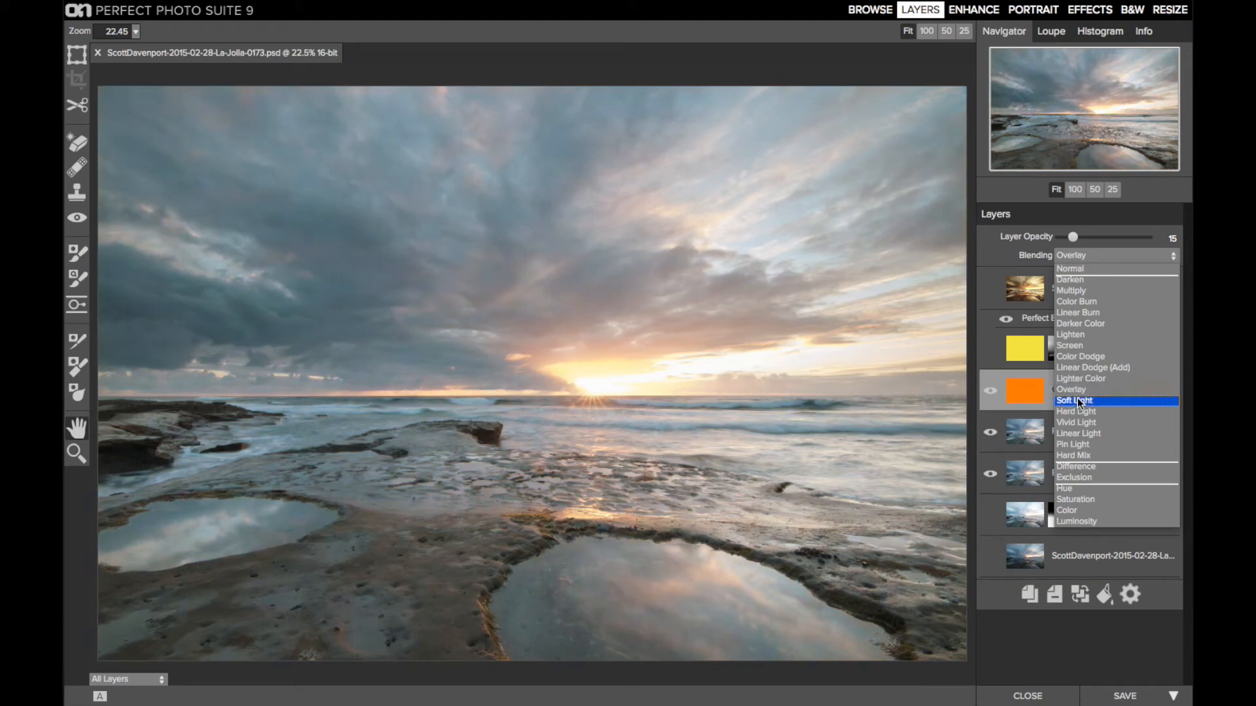
pyautogui.click(1078, 391)
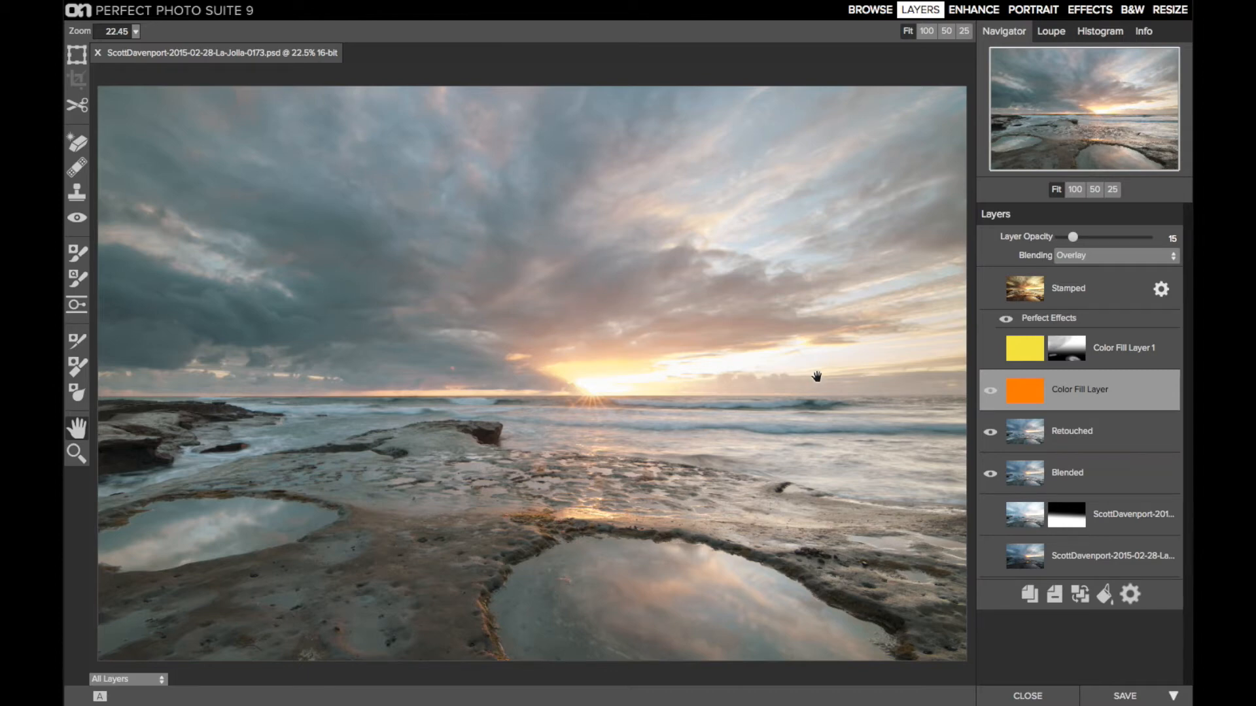
pyautogui.click(1124, 349)
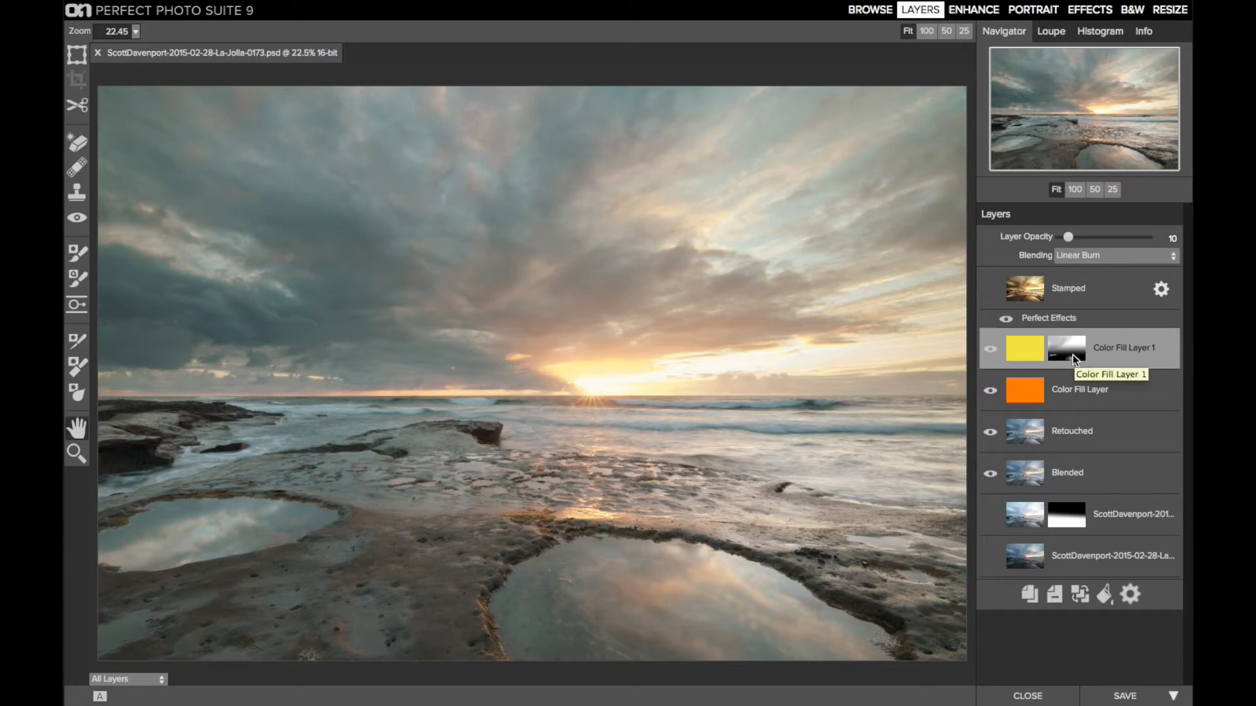
# Step: Inspect Color Fill Layer 1's mask in the Mask-Red and Mask-Grayscale views, ending with the All Layers view
pyautogui.click(148, 680)
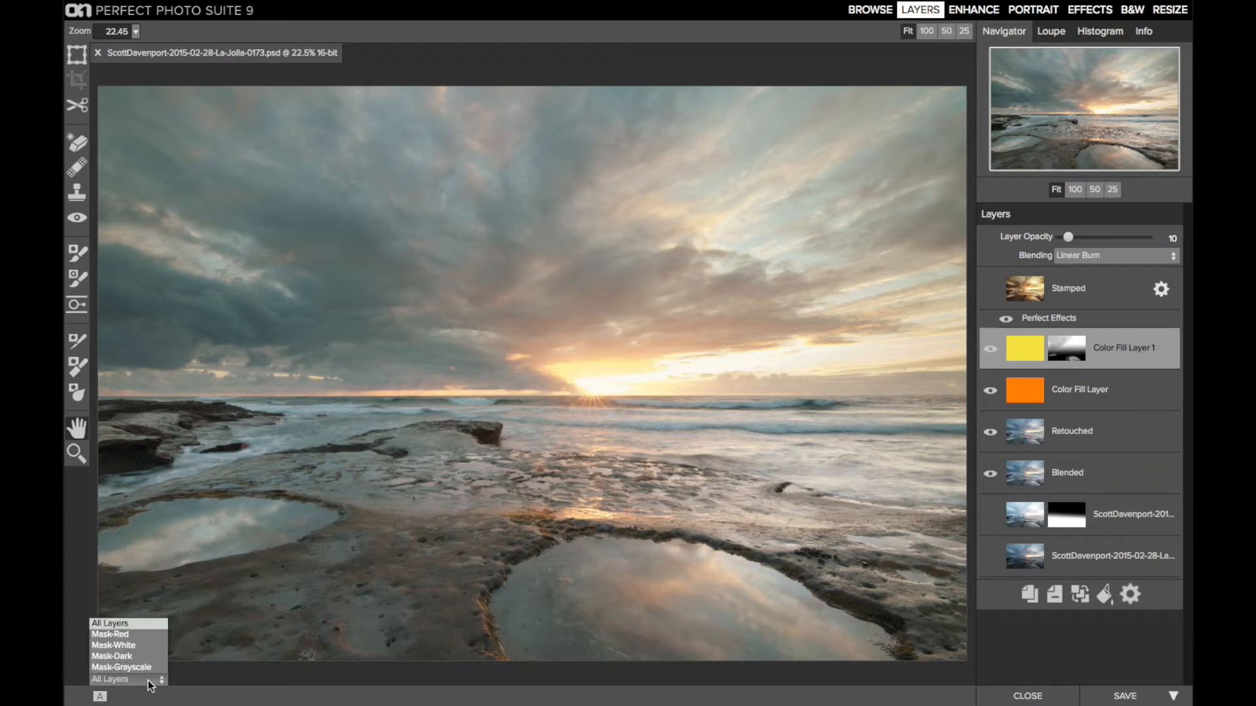
pyautogui.click(147, 633)
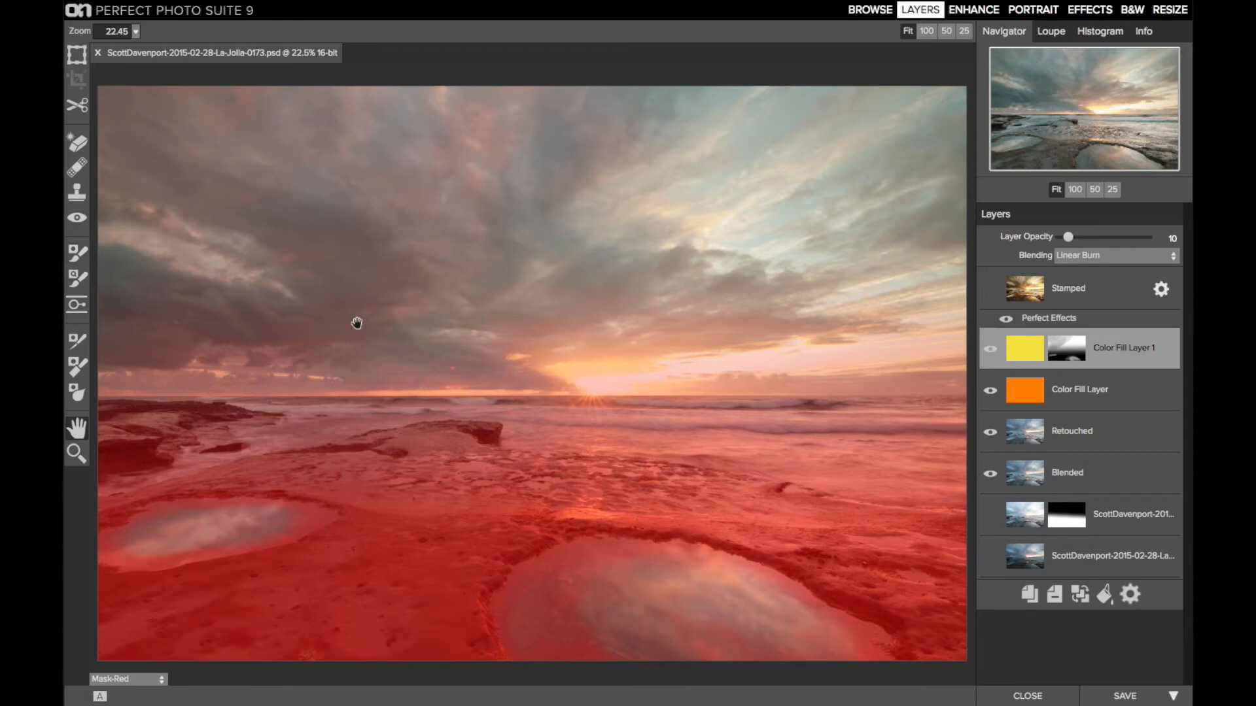
pyautogui.click(131, 681)
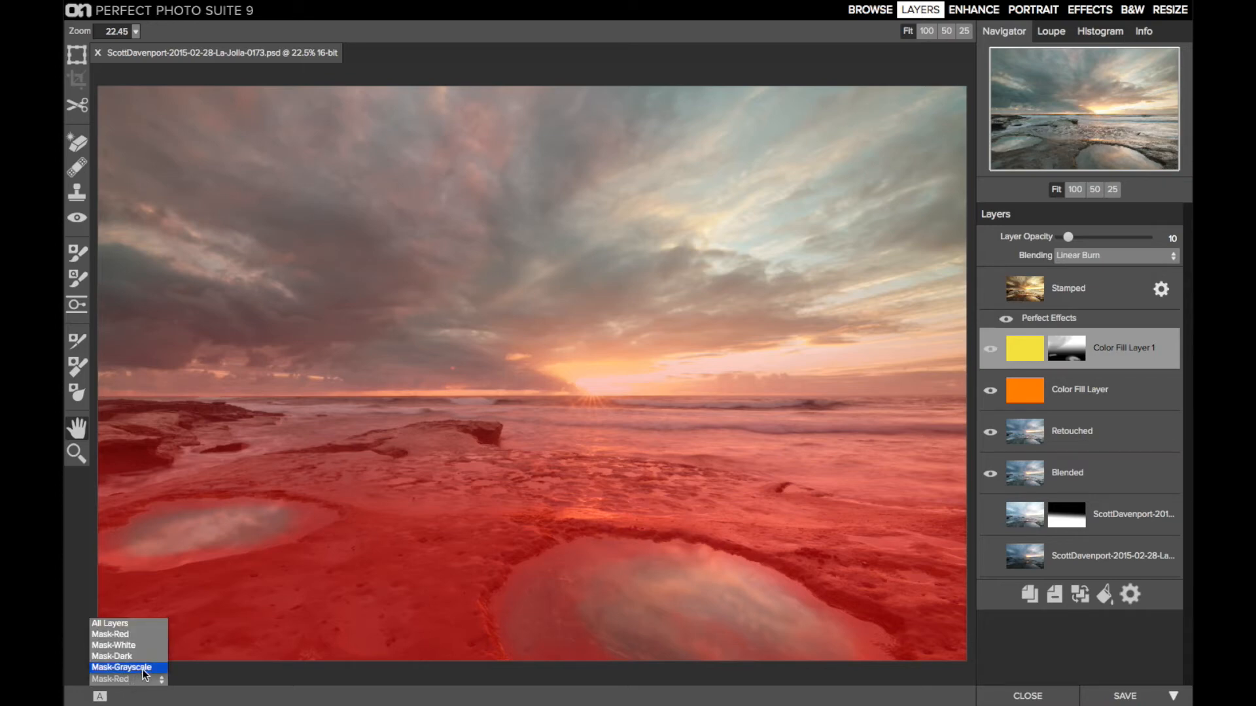
pyautogui.click(142, 667)
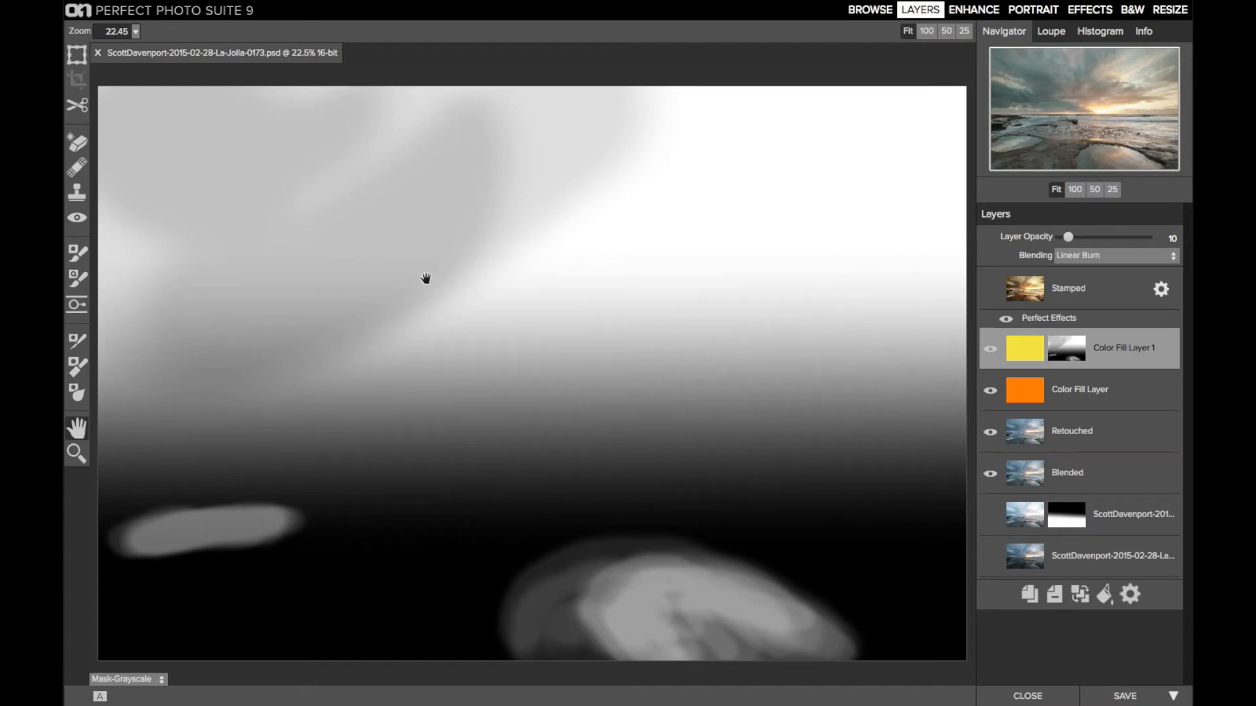
pyautogui.click(125, 679)
pyautogui.click(135, 623)
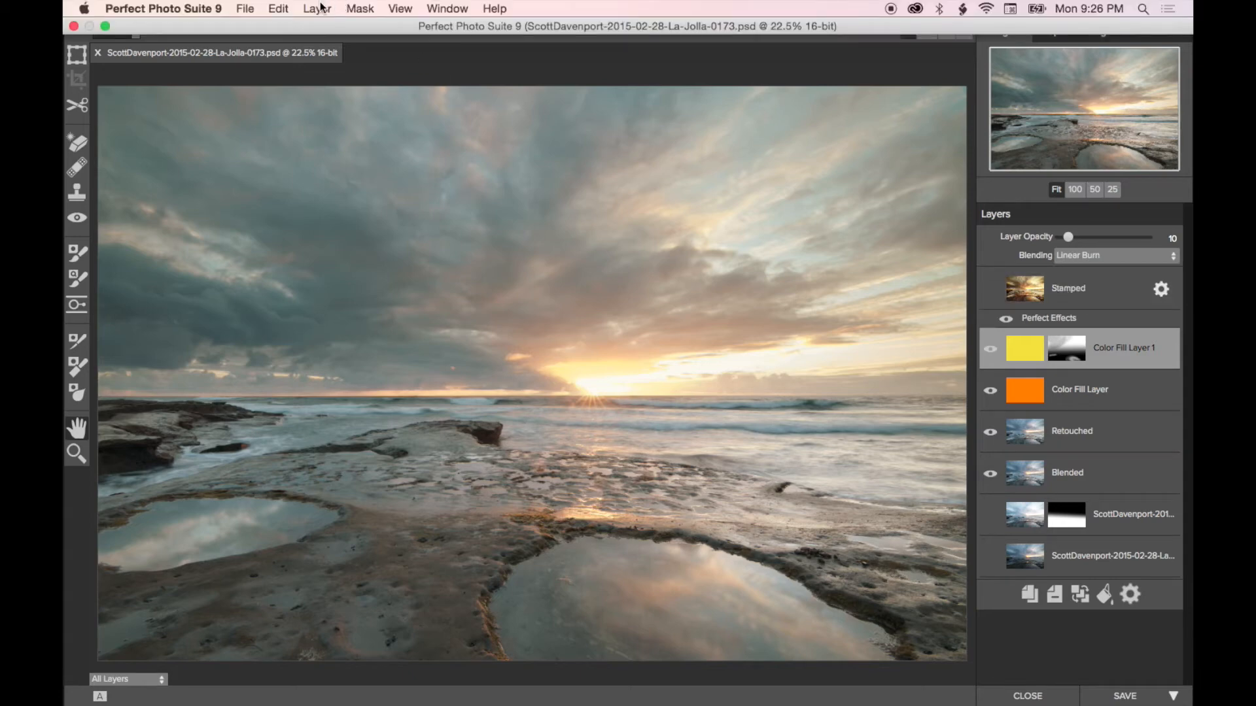
# Step: Create a new stamped layer above Color Fill Layer 1 and hide both color fill layers plus the Retouched and Blended layers
pyautogui.click(321, 9)
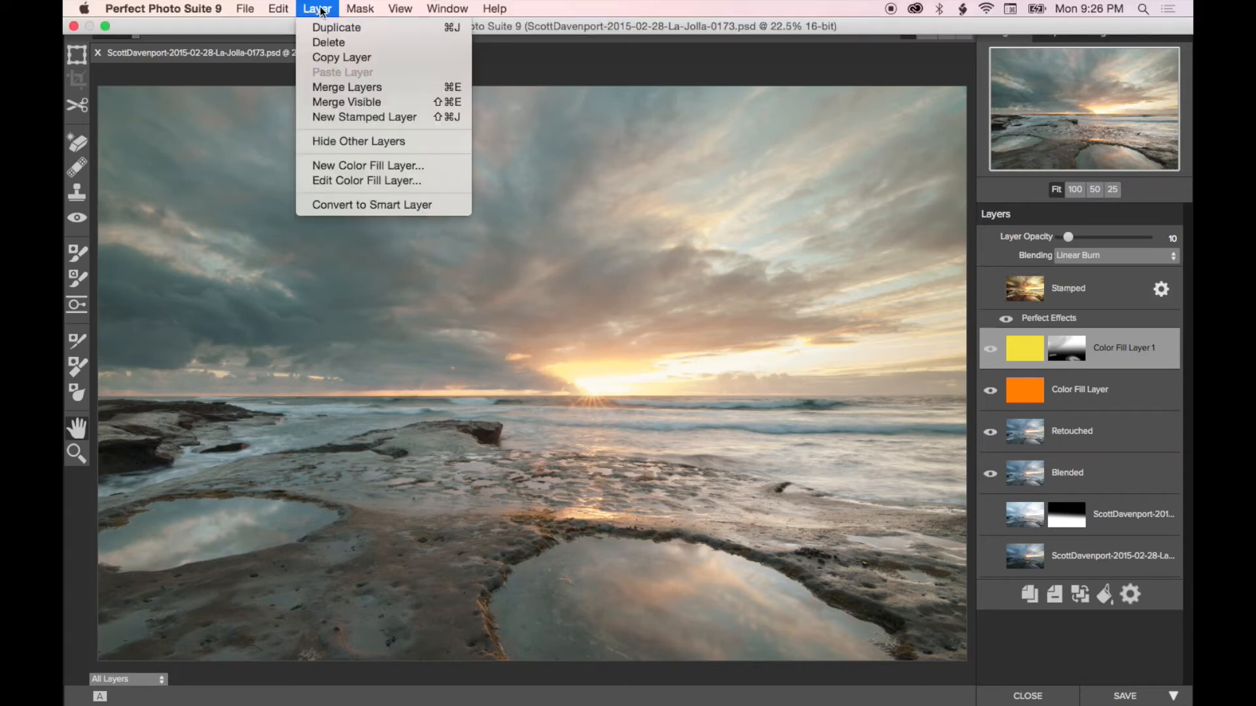
pyautogui.click(339, 116)
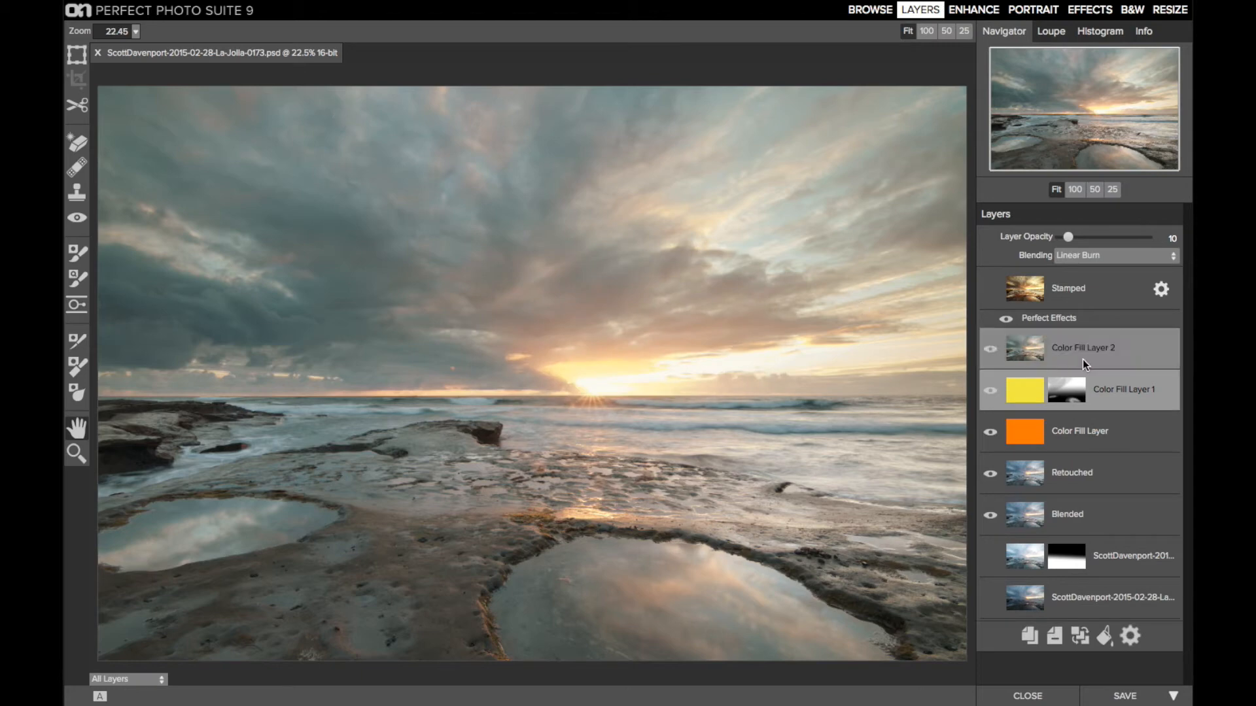
pyautogui.click(1091, 348)
pyautogui.click(991, 392)
pyautogui.click(991, 432)
pyautogui.click(992, 473)
pyautogui.click(992, 514)
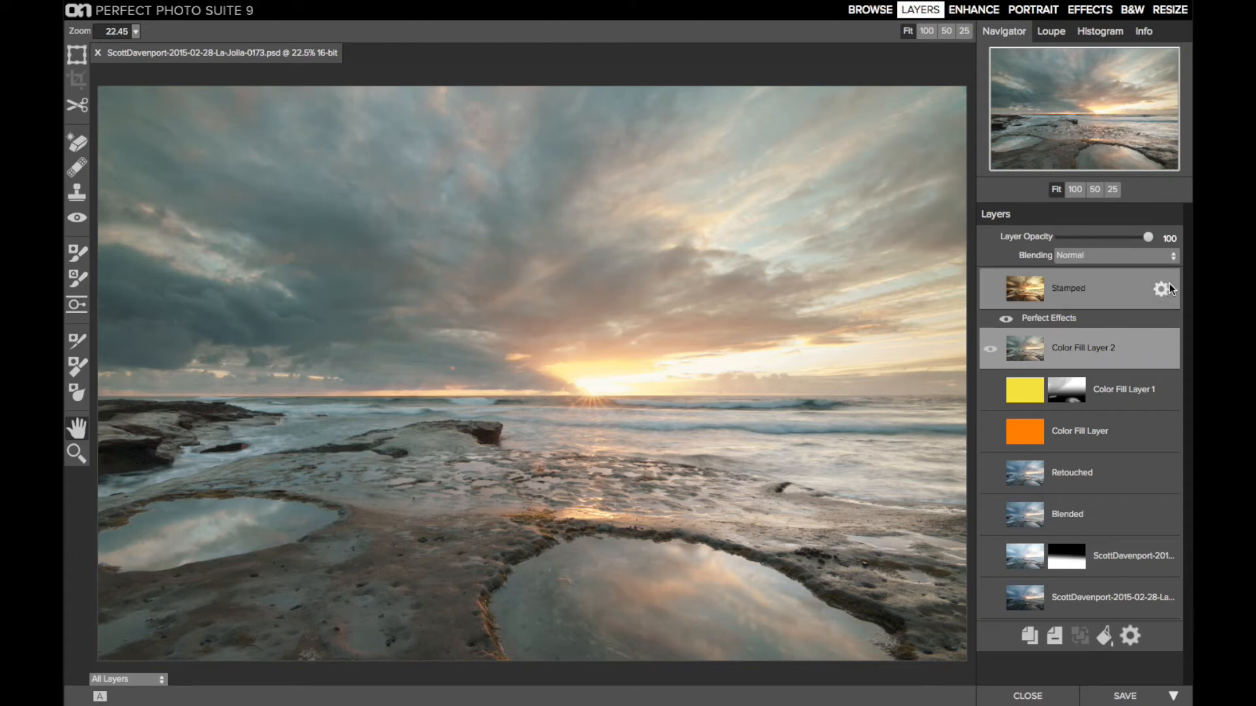
# Step: Open the Stamped layer's filter stack in Perfect Effects and show the Tone Enhancer filter with its tone, levels and detail settings
pyautogui.click(1131, 637)
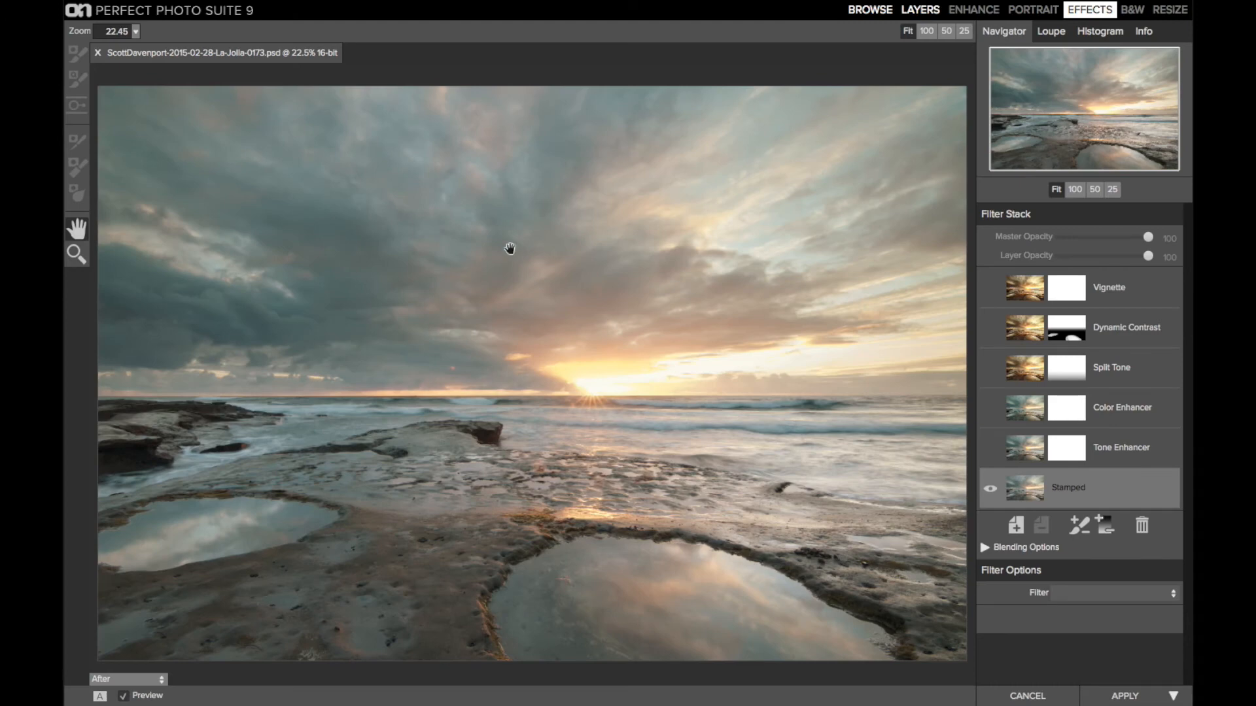
pyautogui.click(1133, 456)
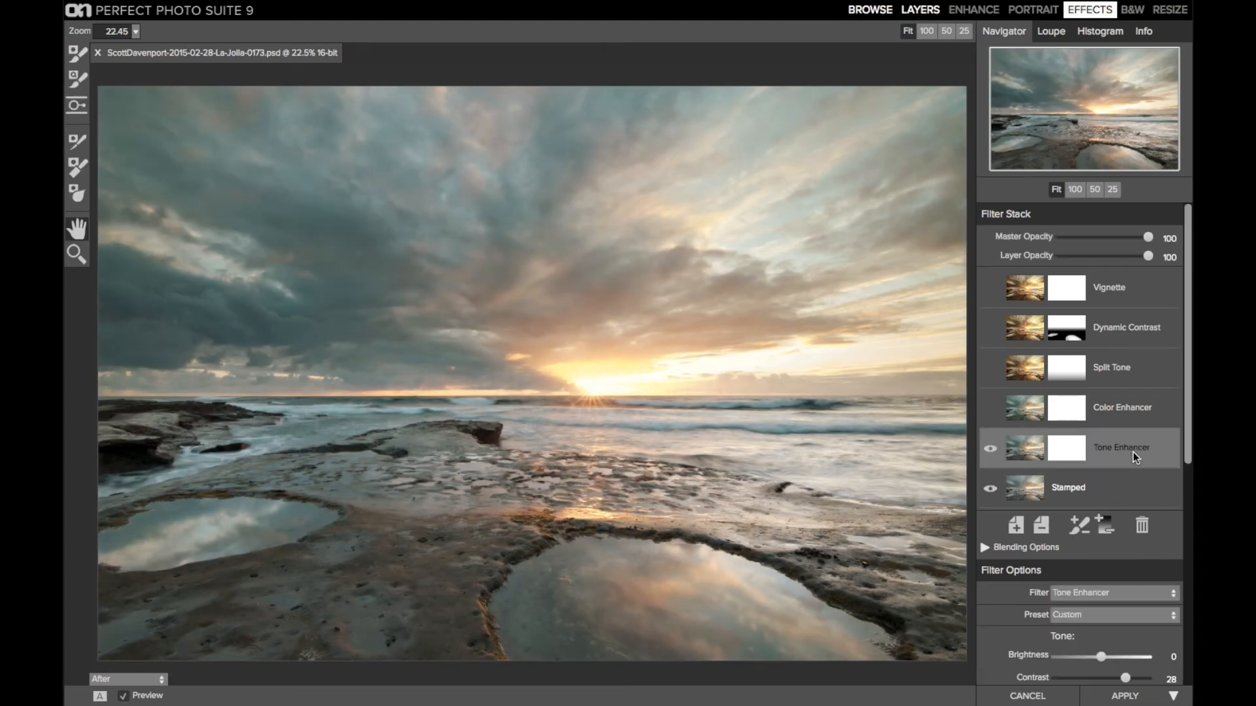
pyautogui.scroll(-5, 1133, 453)
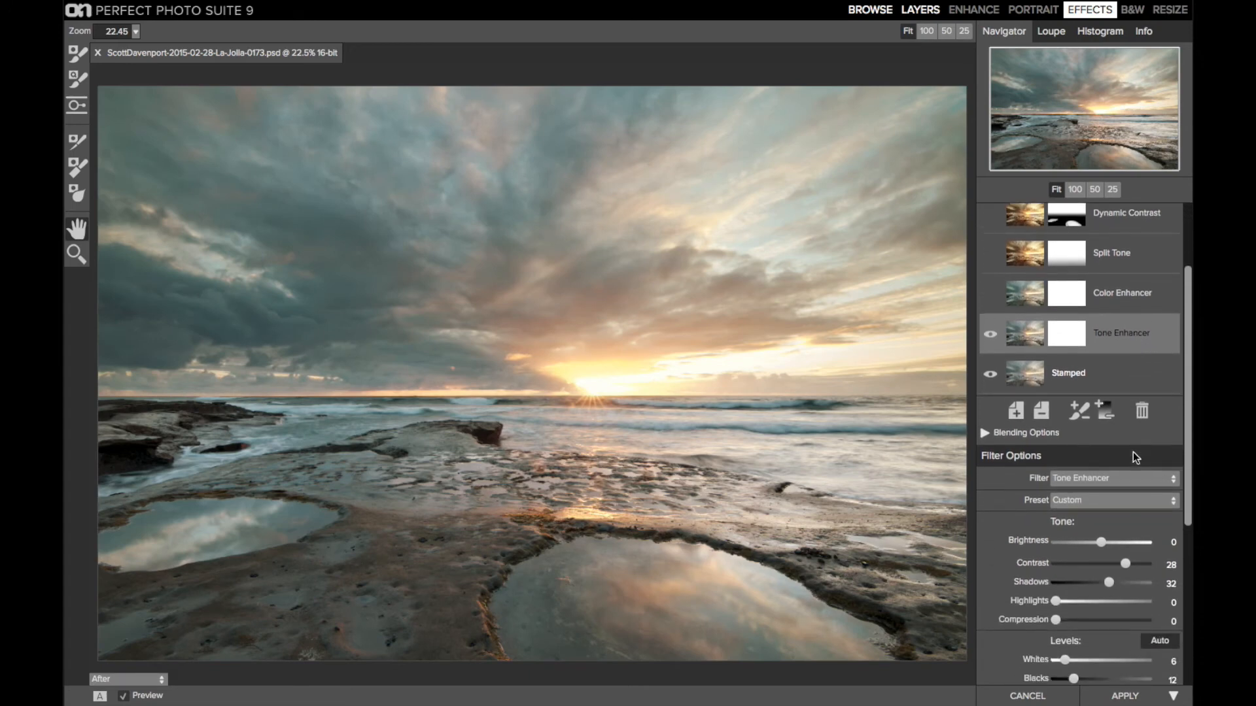
pyautogui.scroll(-2, 1133, 453)
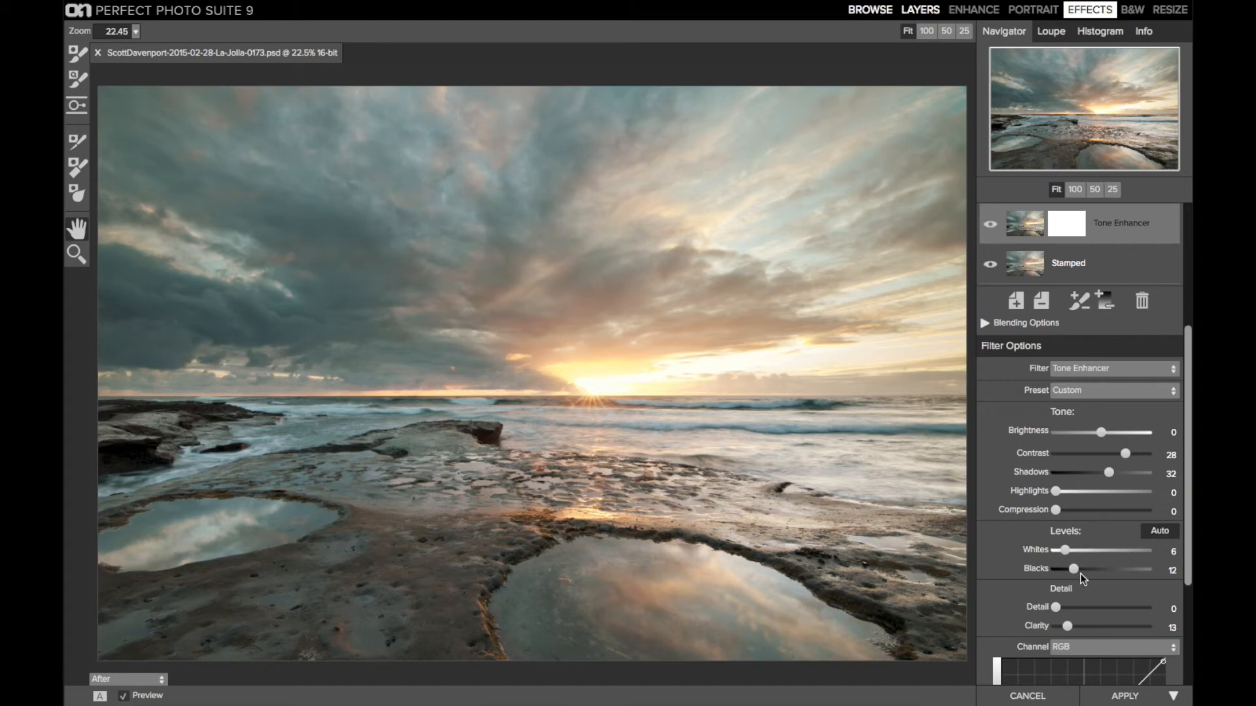
pyautogui.scroll(-3, 1080, 574)
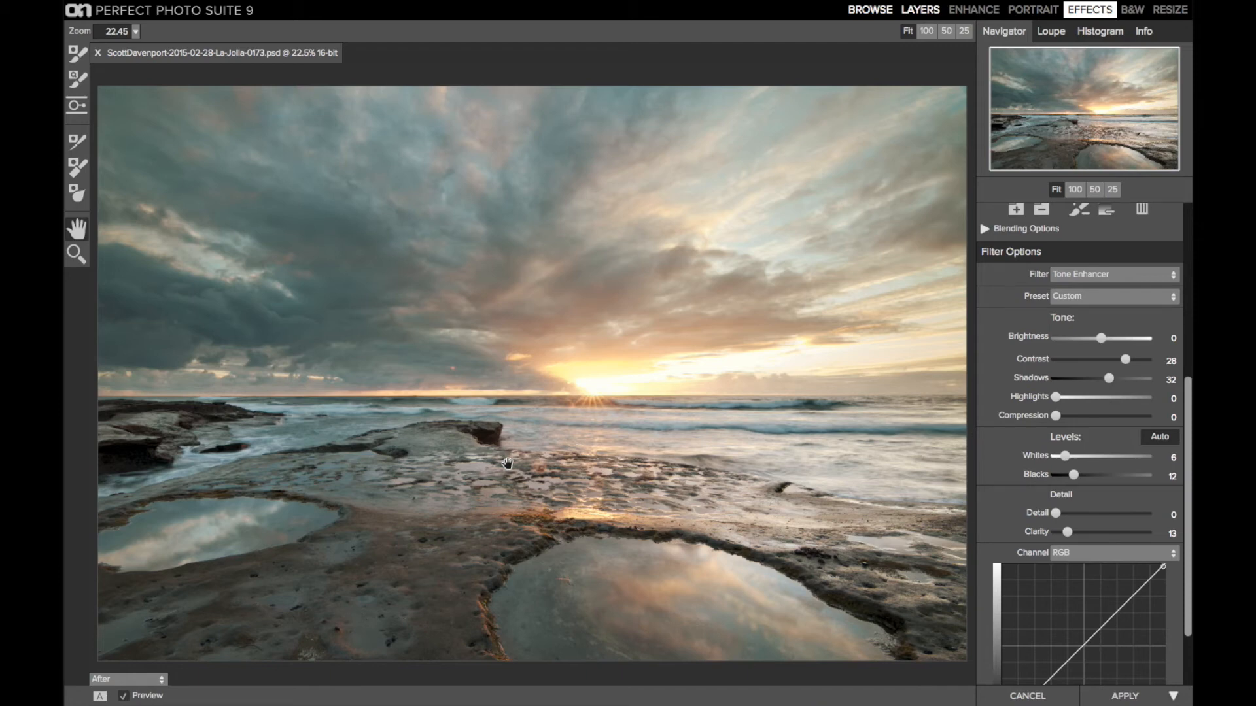
# Step: Browse the onOne Favorite Looks and My Favorites presets, including large previews of the favorites
pyautogui.press('super+Right')
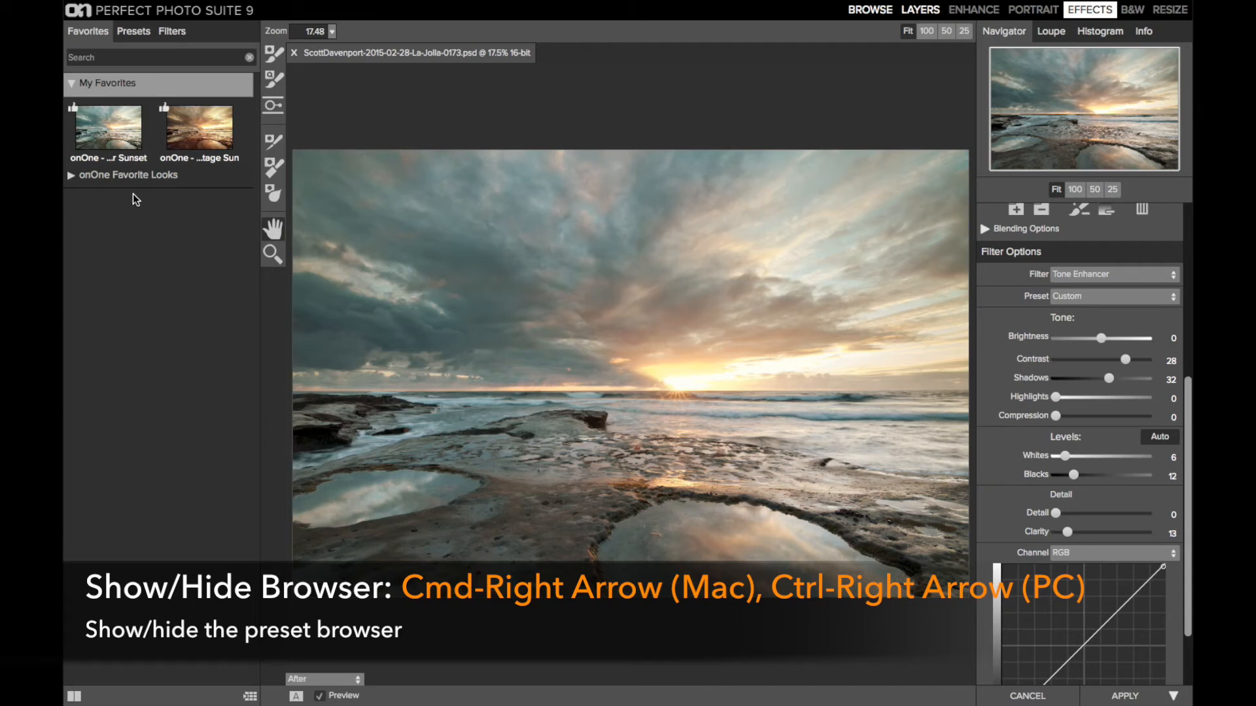
pyautogui.click(72, 176)
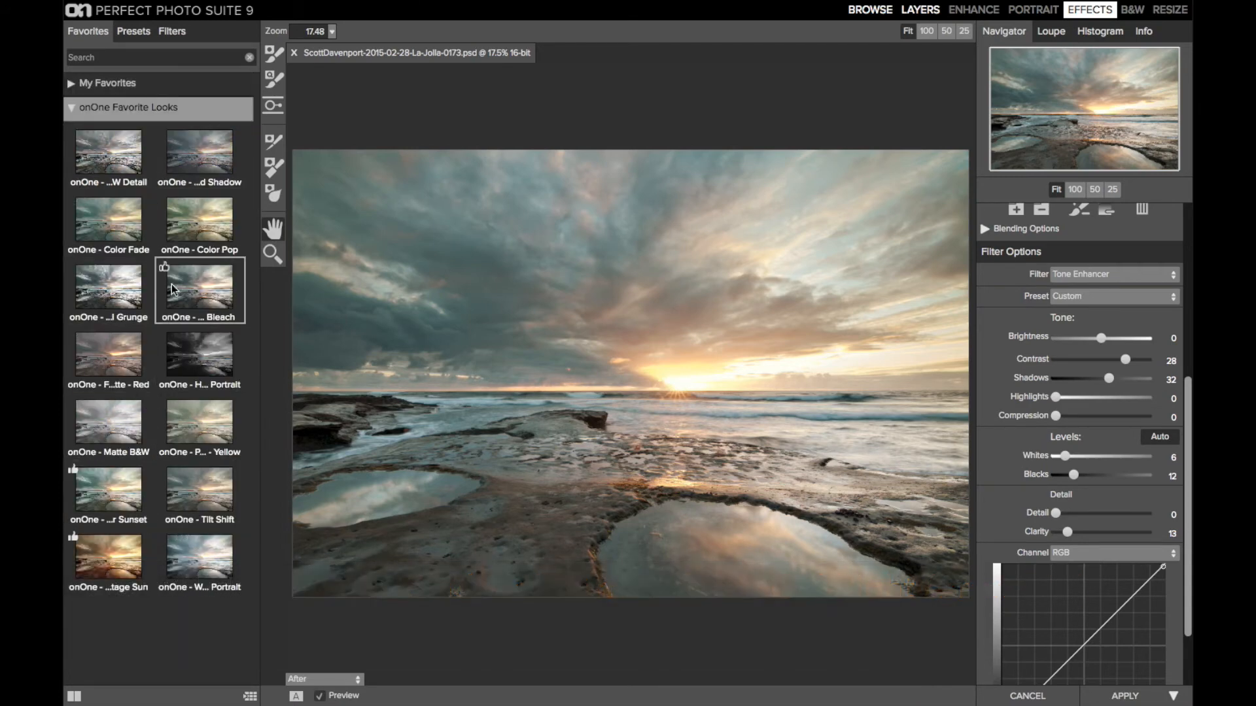
pyautogui.click(68, 83)
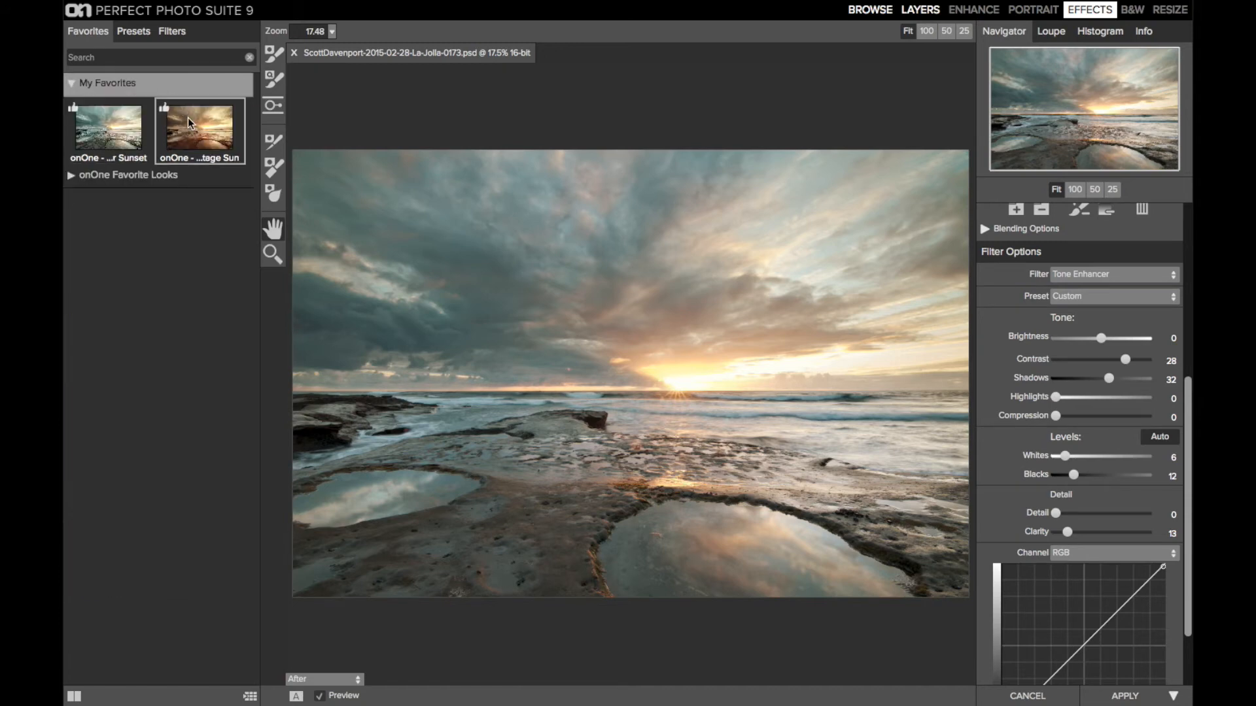
pyautogui.click(232, 86)
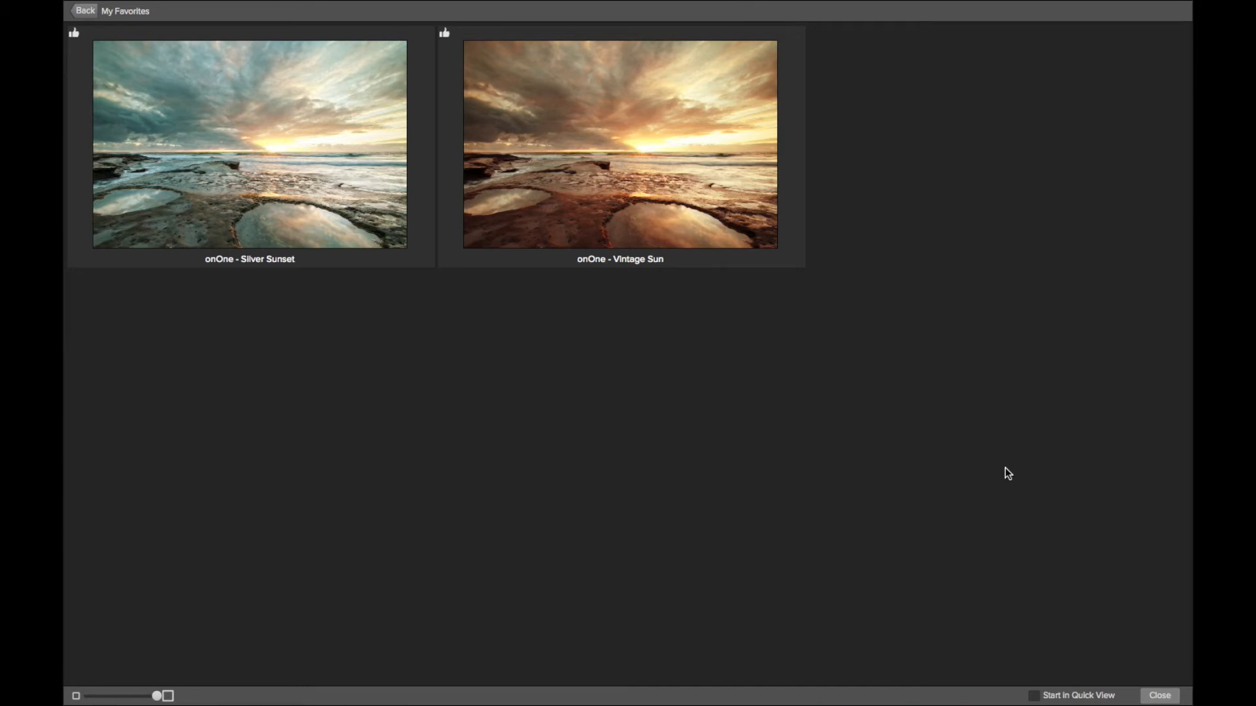
pyautogui.click(1160, 695)
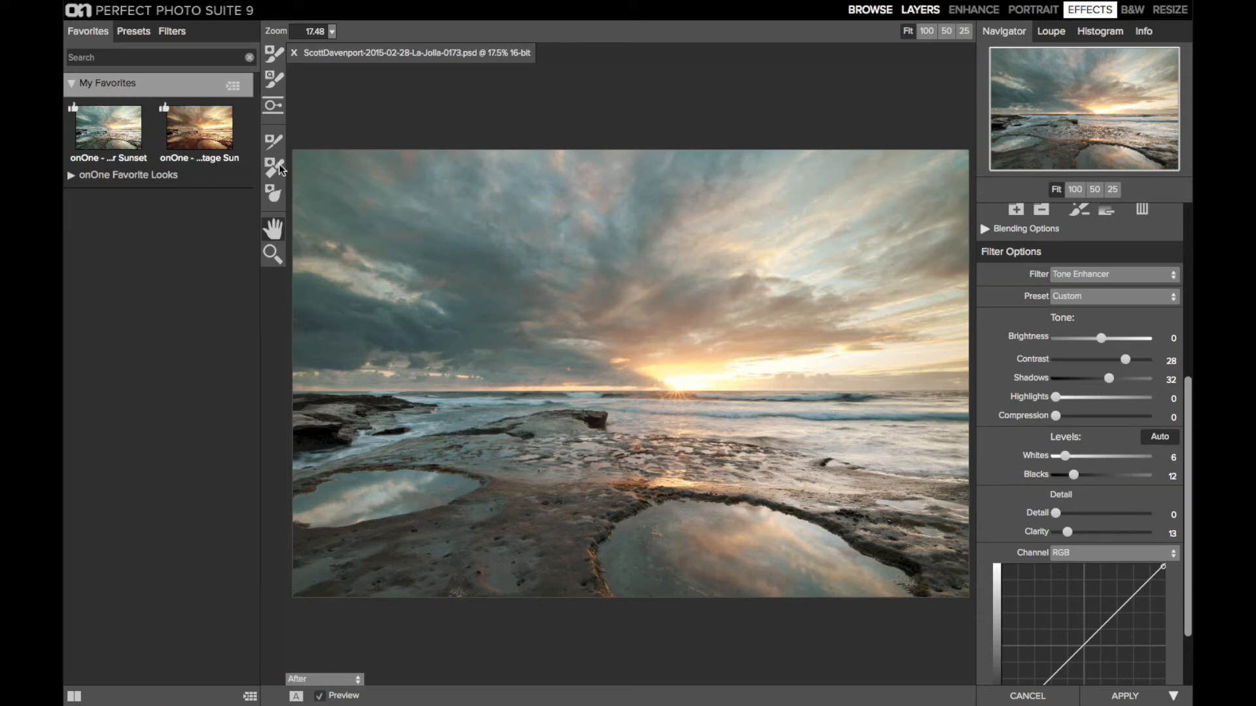
# Step: Try inserting the onOne - Vintage Sun favorite preset into the filter stack, review the added filters and undo the insertion
pyautogui.rightClick(203, 132)
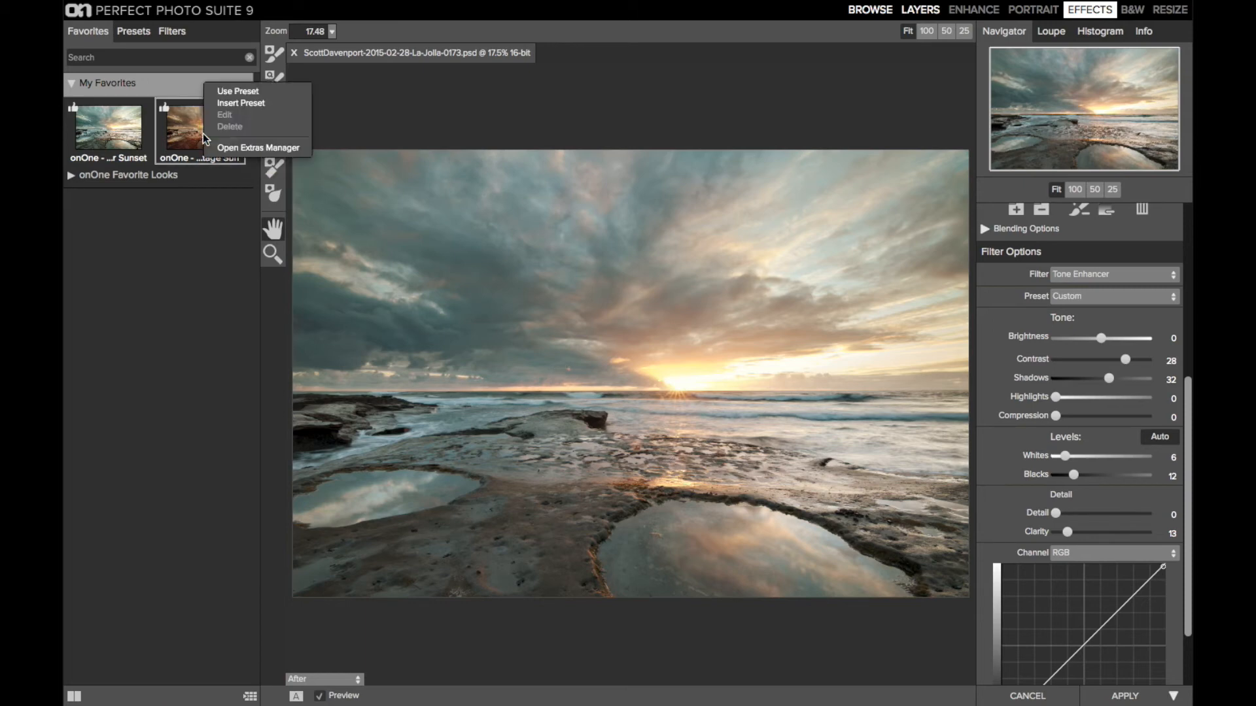
pyautogui.click(277, 103)
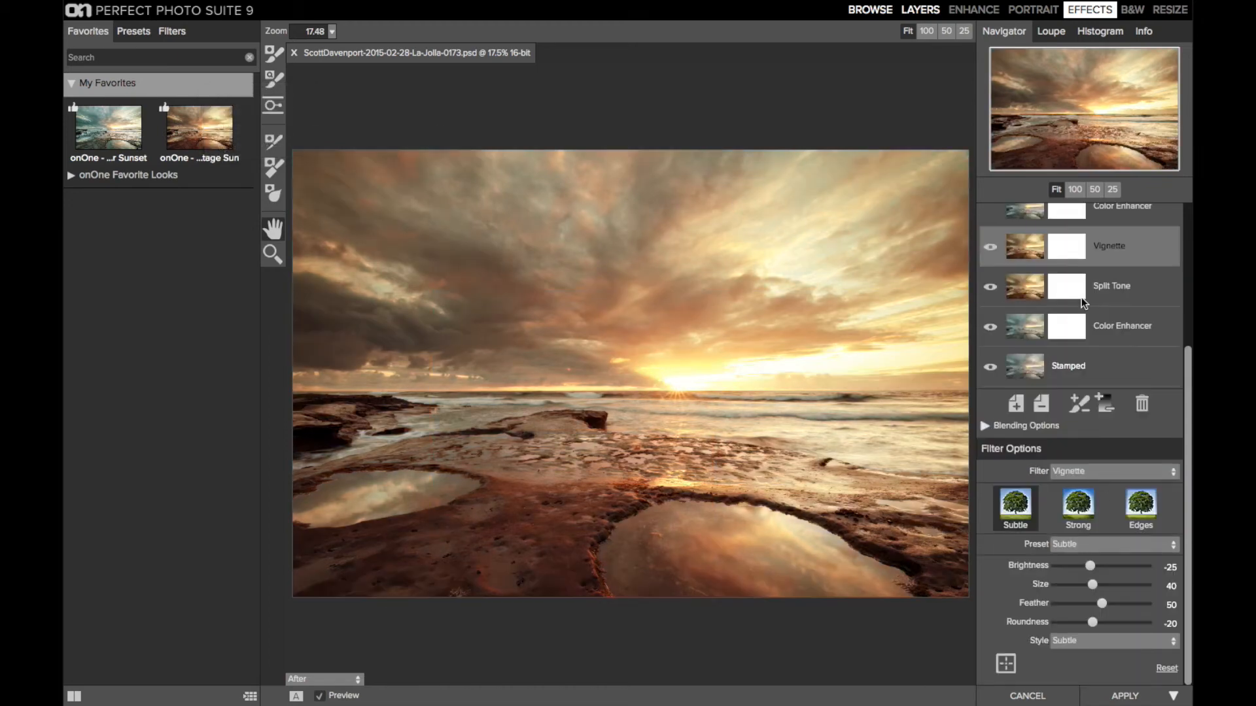
pyautogui.scroll(4, 1097, 306)
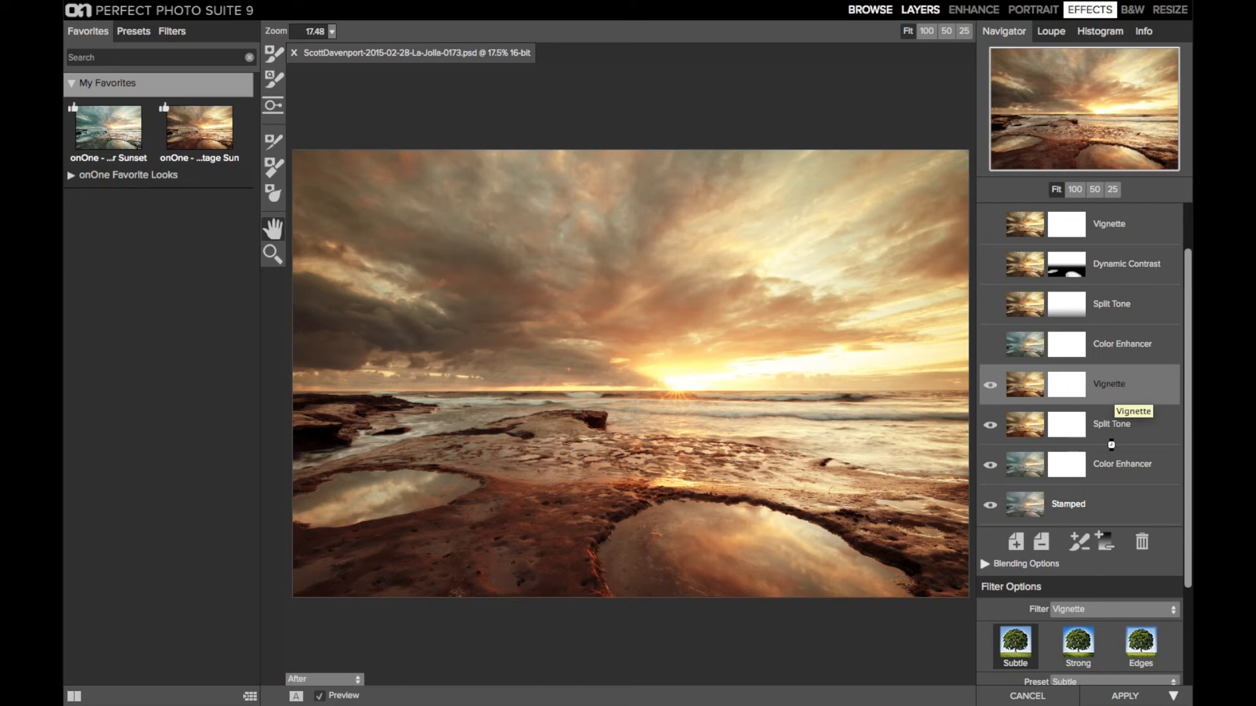
pyautogui.press('super+z')
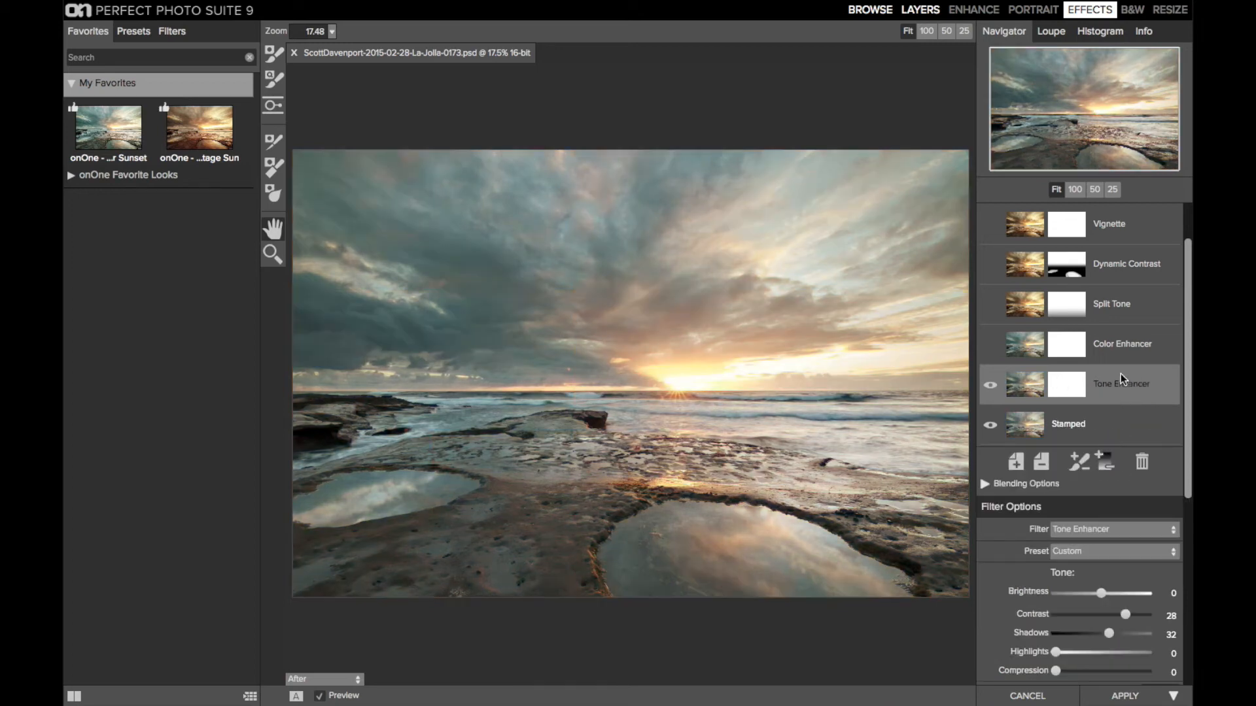
# Step: Show the Color Enhancer and Split Tone filters in the stack and hide the preset browser
pyautogui.click(1124, 329)
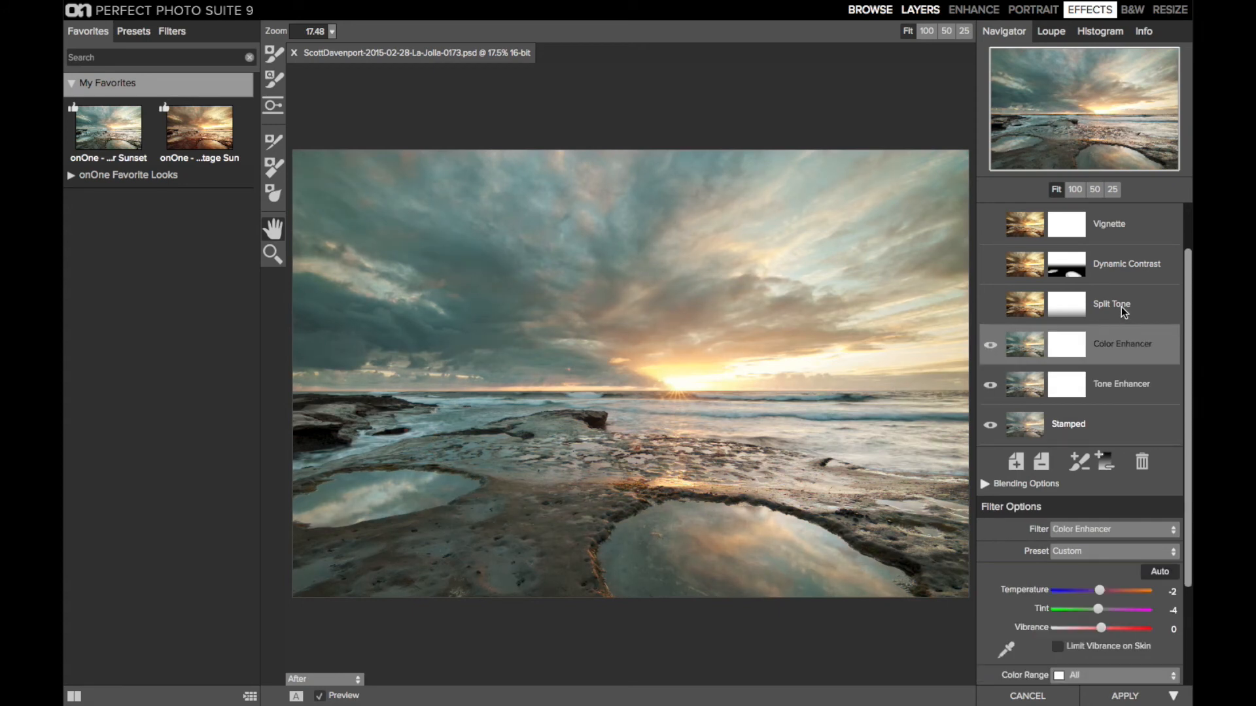
pyautogui.click(1124, 311)
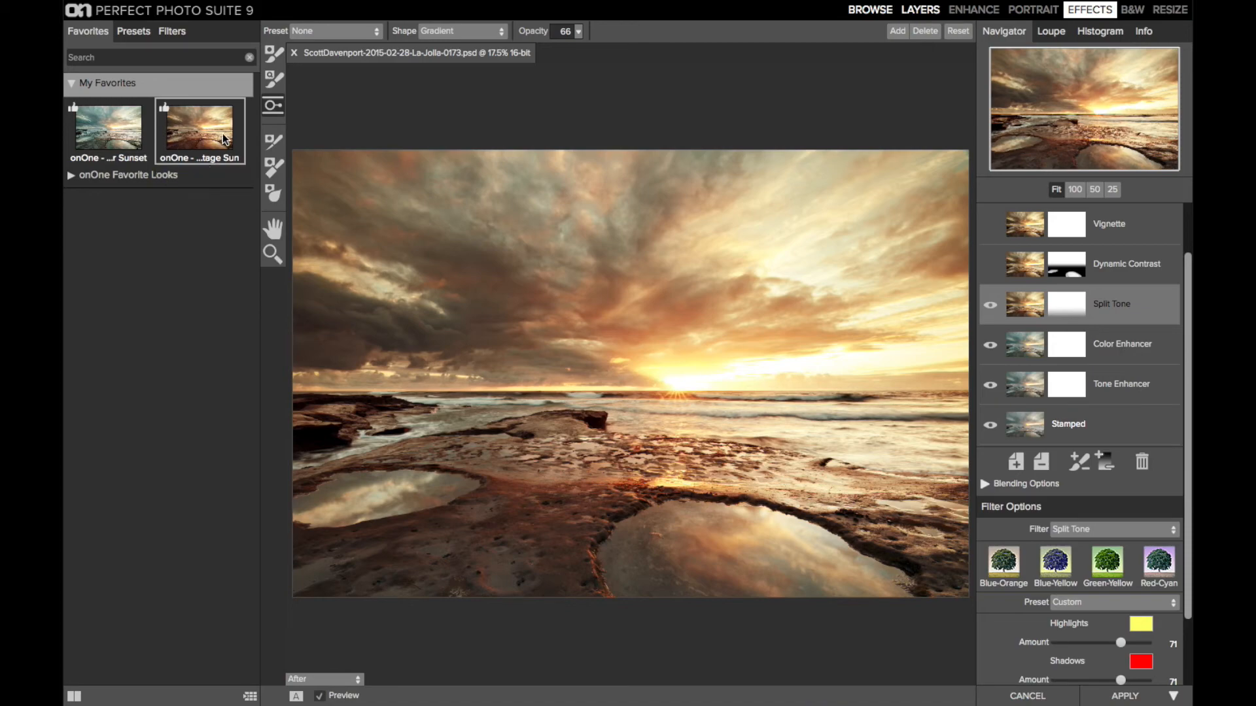
pyautogui.press('super+Left')
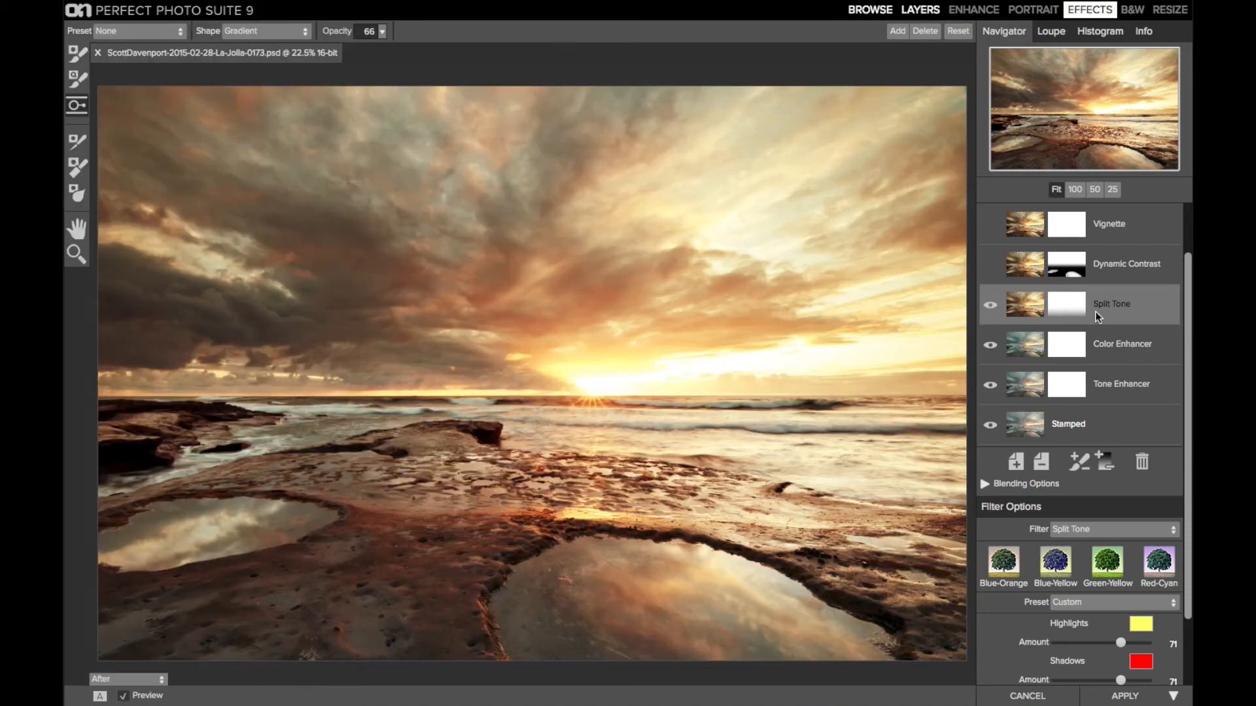
# Step: Examine the Color Enhancer filter's temperature, tint and saturation settings with Split Tone hidden
pyautogui.click(1117, 341)
pyautogui.scroll(-4, 1117, 341)
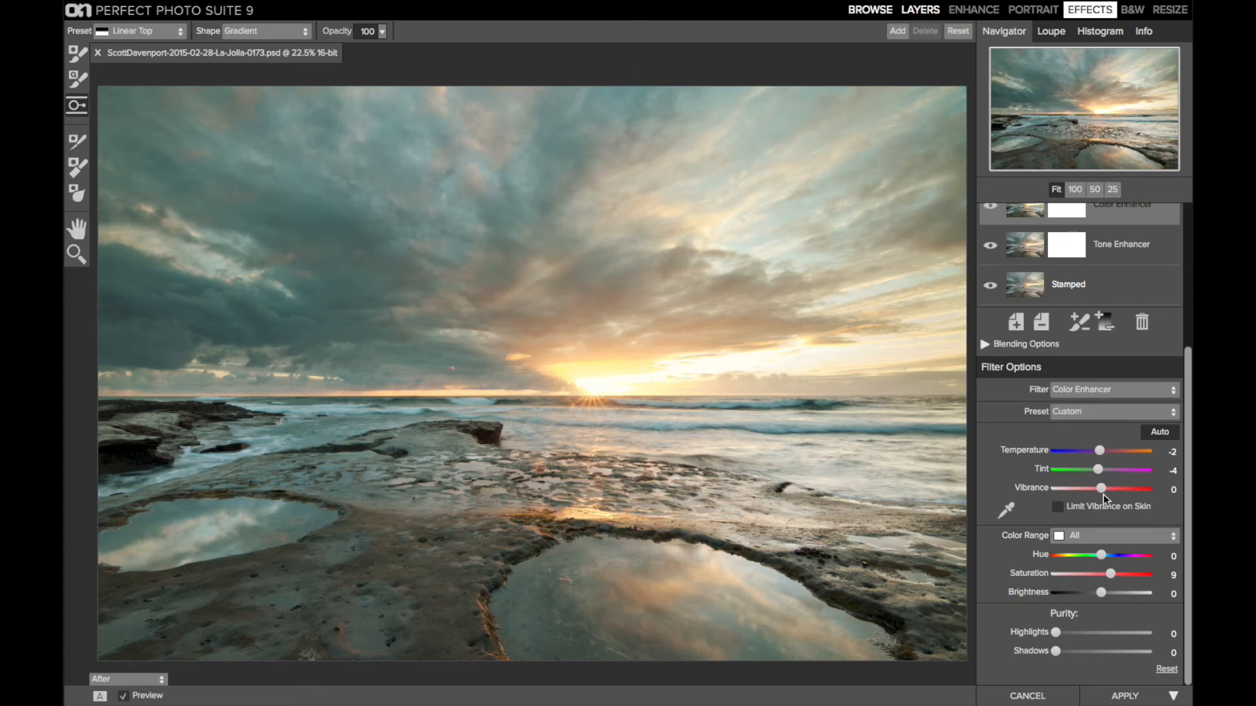
pyautogui.scroll(6, 1103, 493)
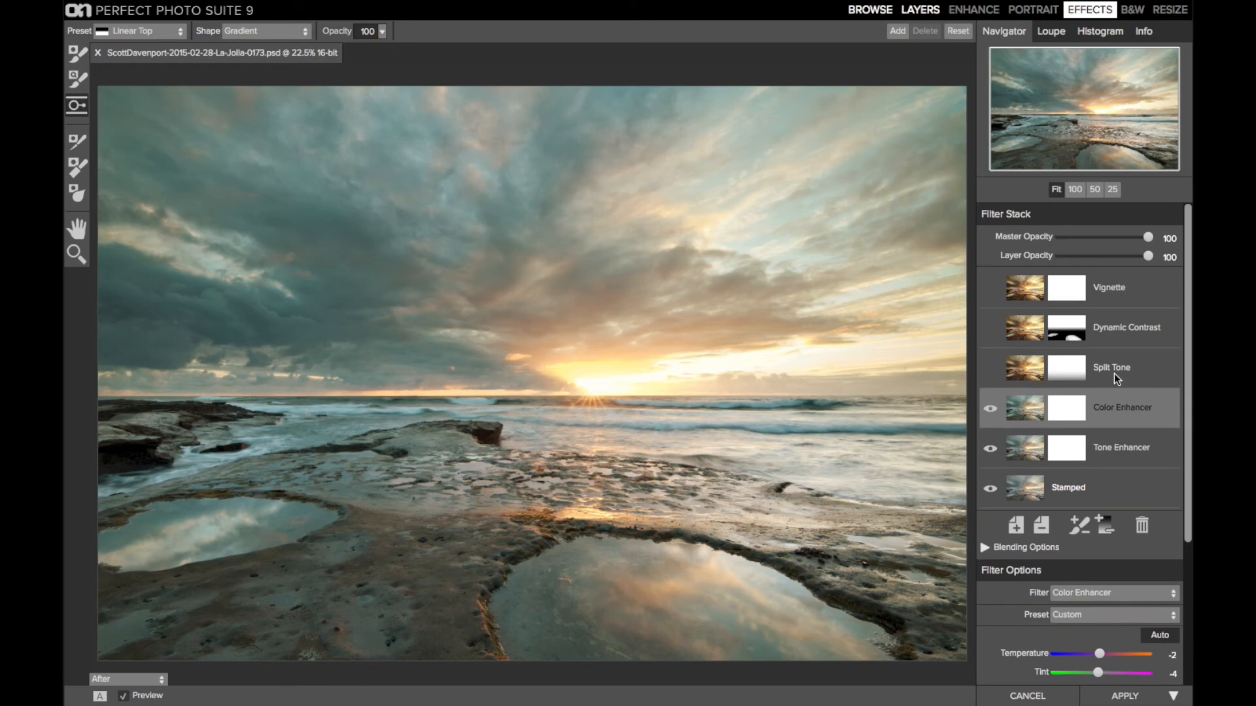
# Step: Show the Split Tone filter again and try its Balance at different values, including 20, before resetting it
pyautogui.click(1113, 374)
pyautogui.scroll(-5, 1113, 375)
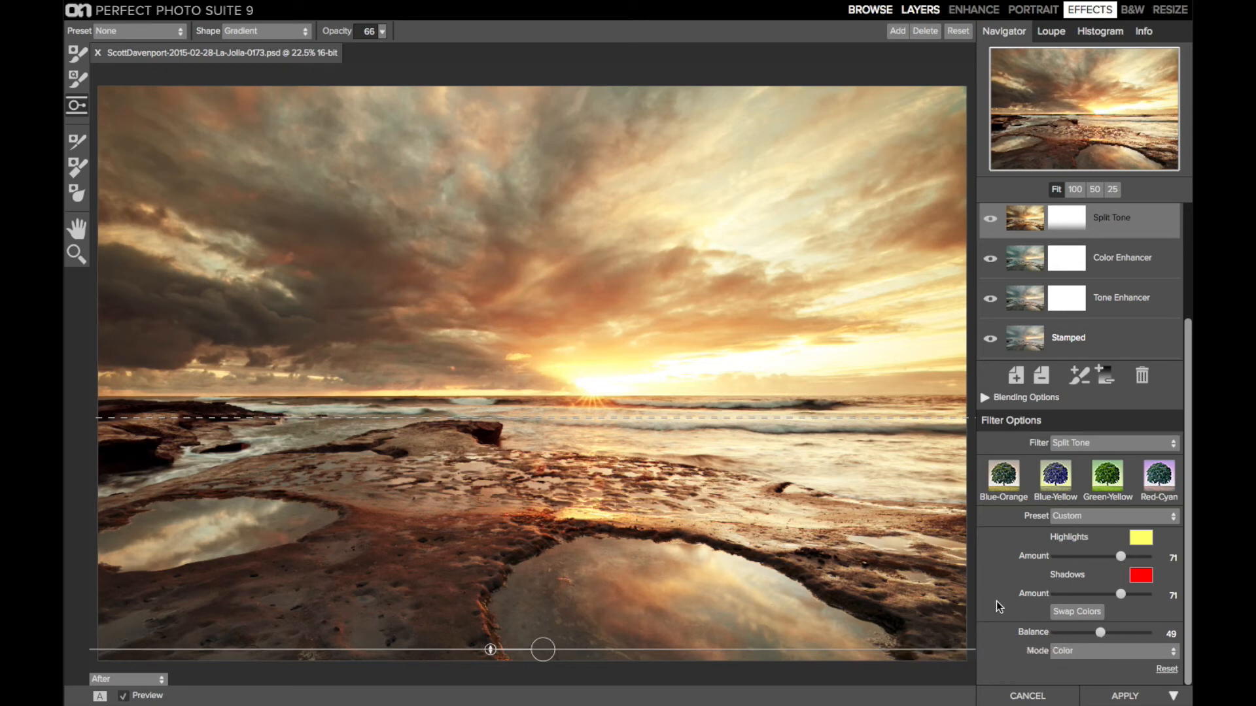
pyautogui.click(1125, 633)
pyautogui.click(1073, 633)
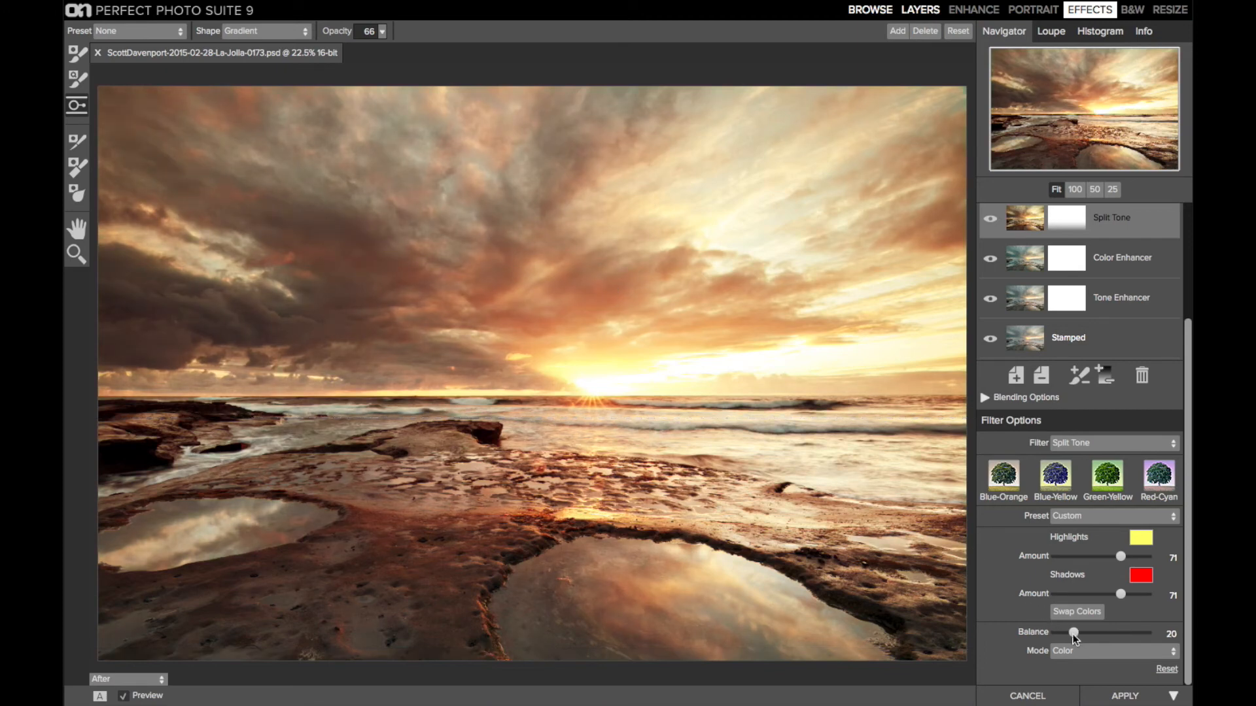
pyautogui.doubleClick(1074, 634)
# Step: Show and select the Dynamic Contrast filter directly above Split Tone in the filter stack
pyautogui.moveTo(571, 607)
pyautogui.scroll(3, 1107, 356)
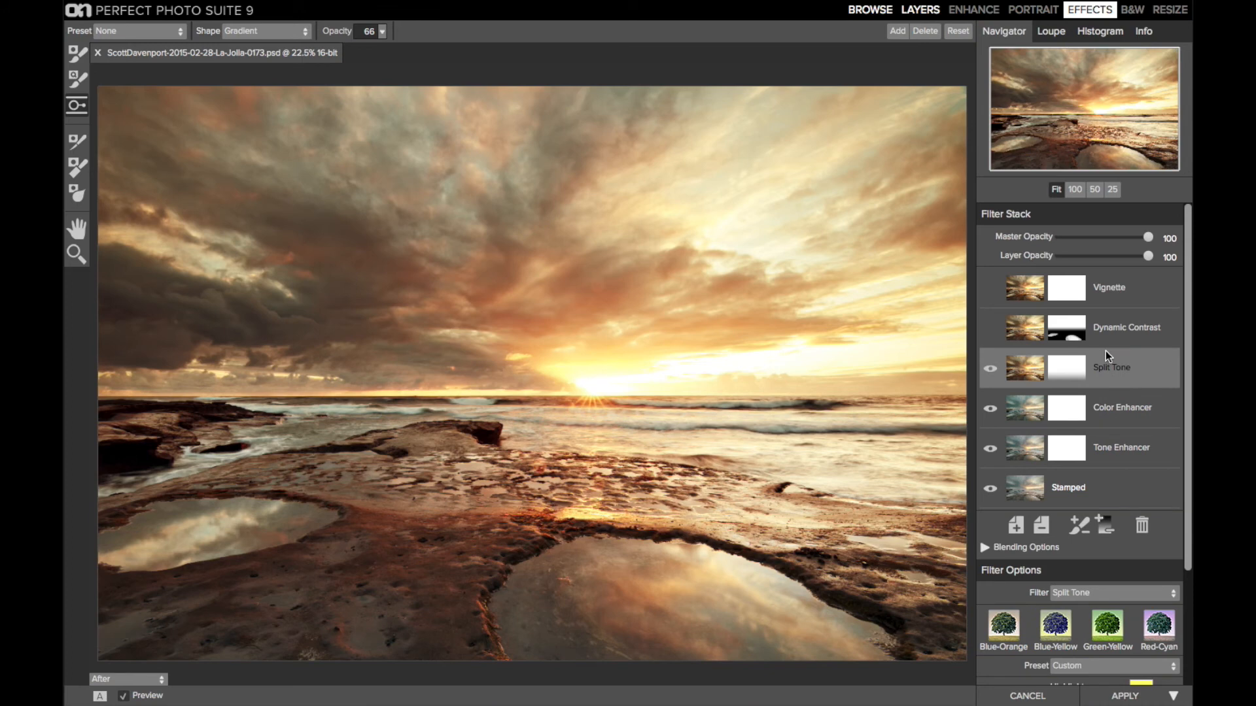
pyautogui.click(1132, 329)
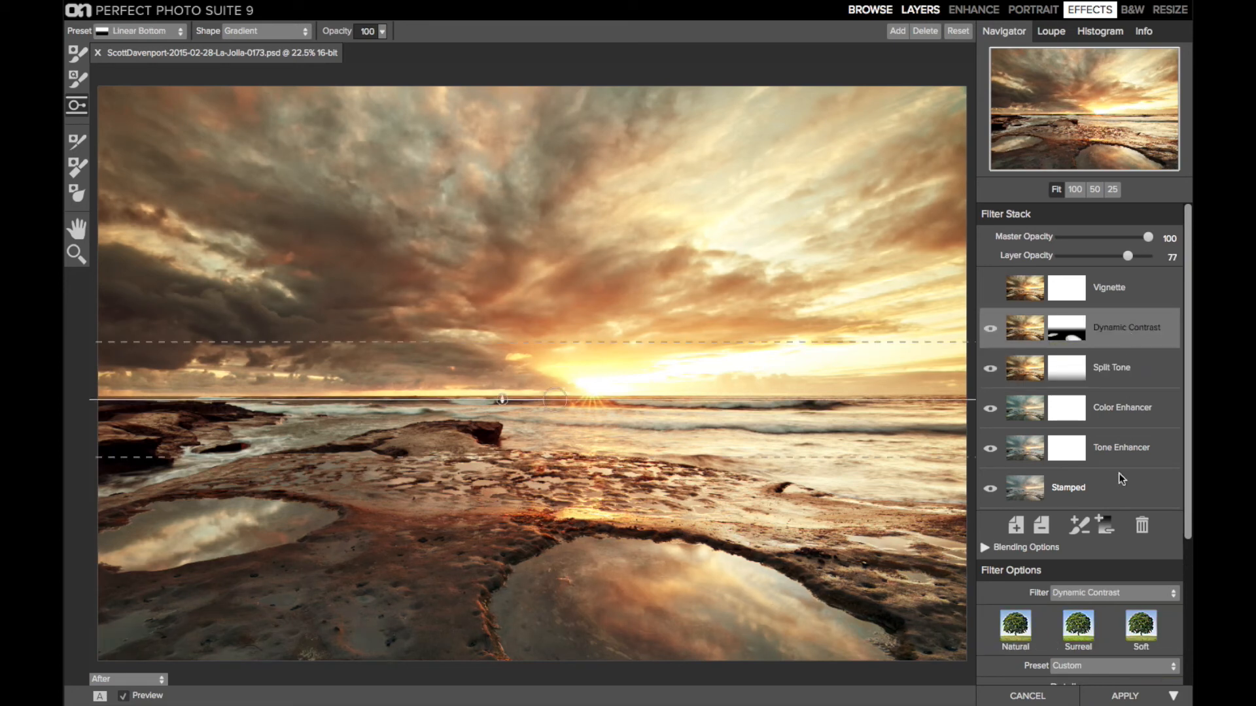
# Step: Examine the Dynamic Contrast filter's Small, Medium and Large detail settings and its layer opacity
pyautogui.scroll(-5, 1119, 473)
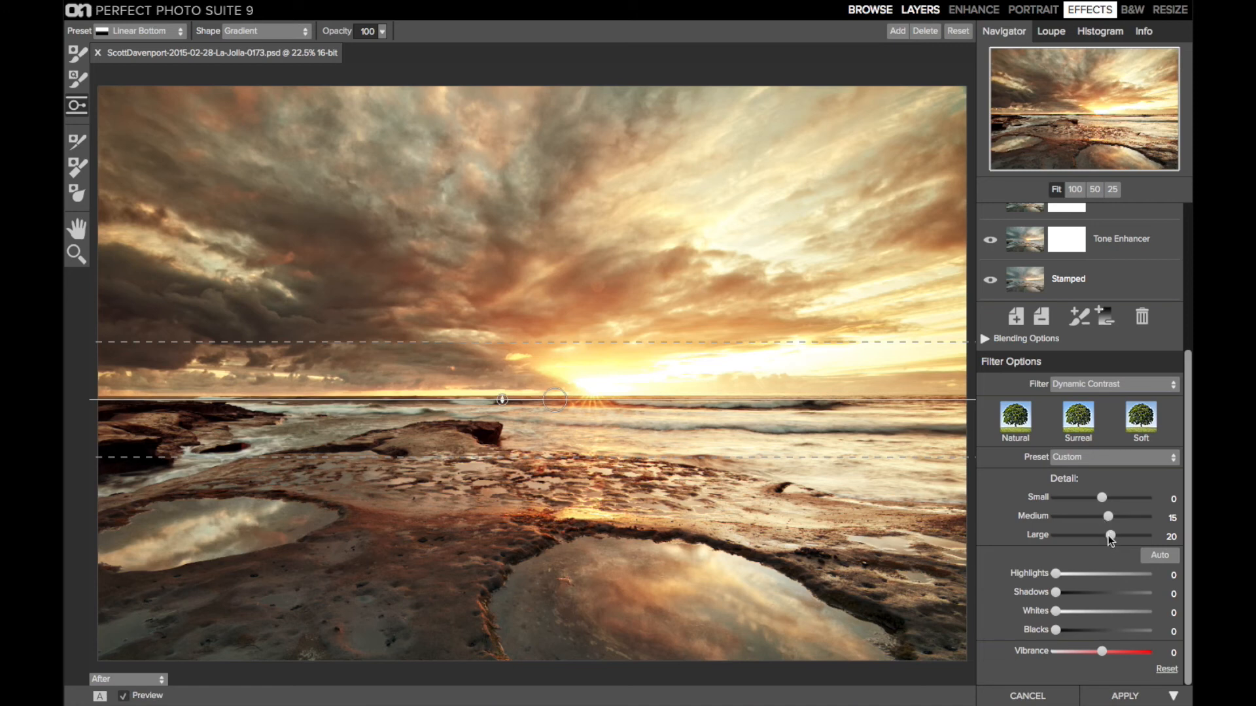
pyautogui.scroll(5, 1112, 458)
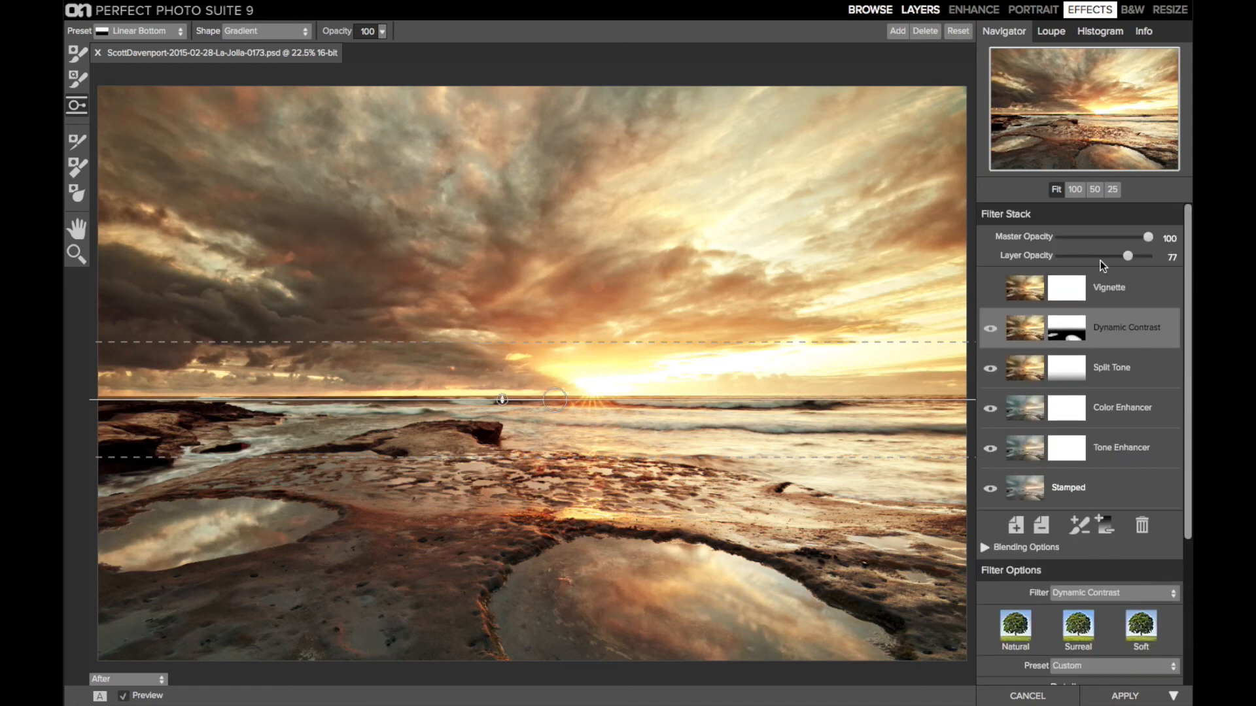
pyautogui.scroll(-2, 1126, 432)
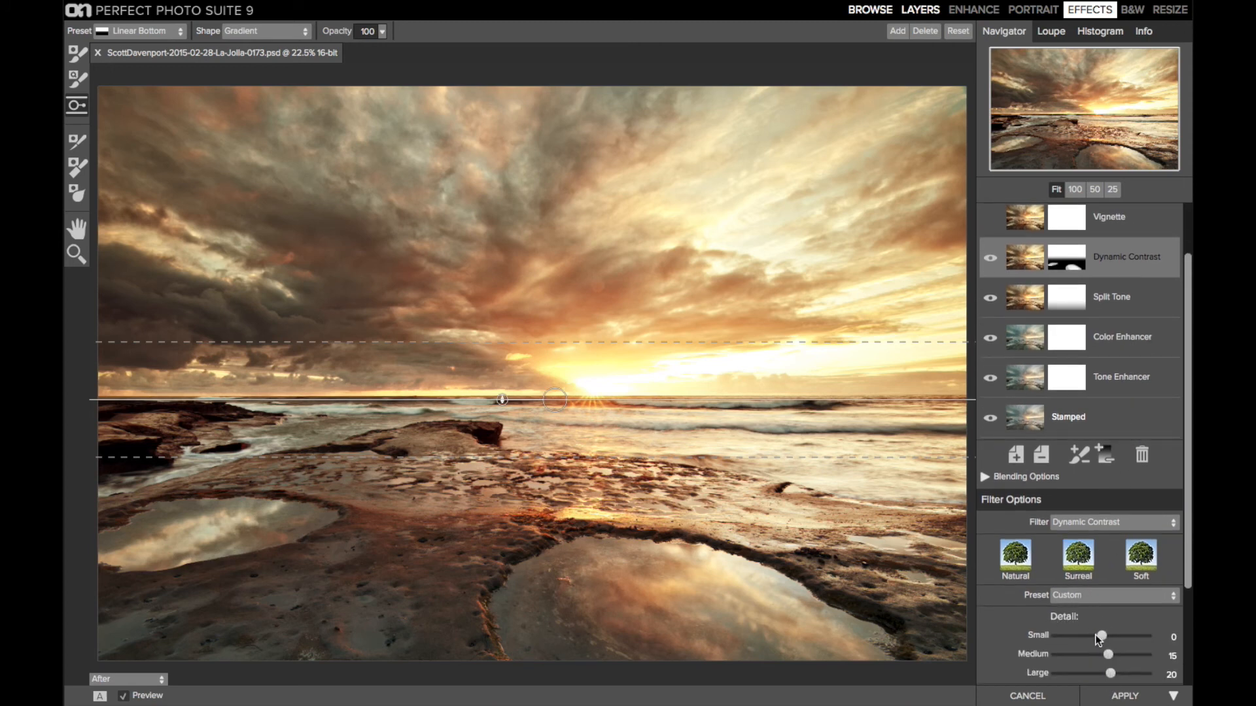
pyautogui.scroll(2, 1118, 517)
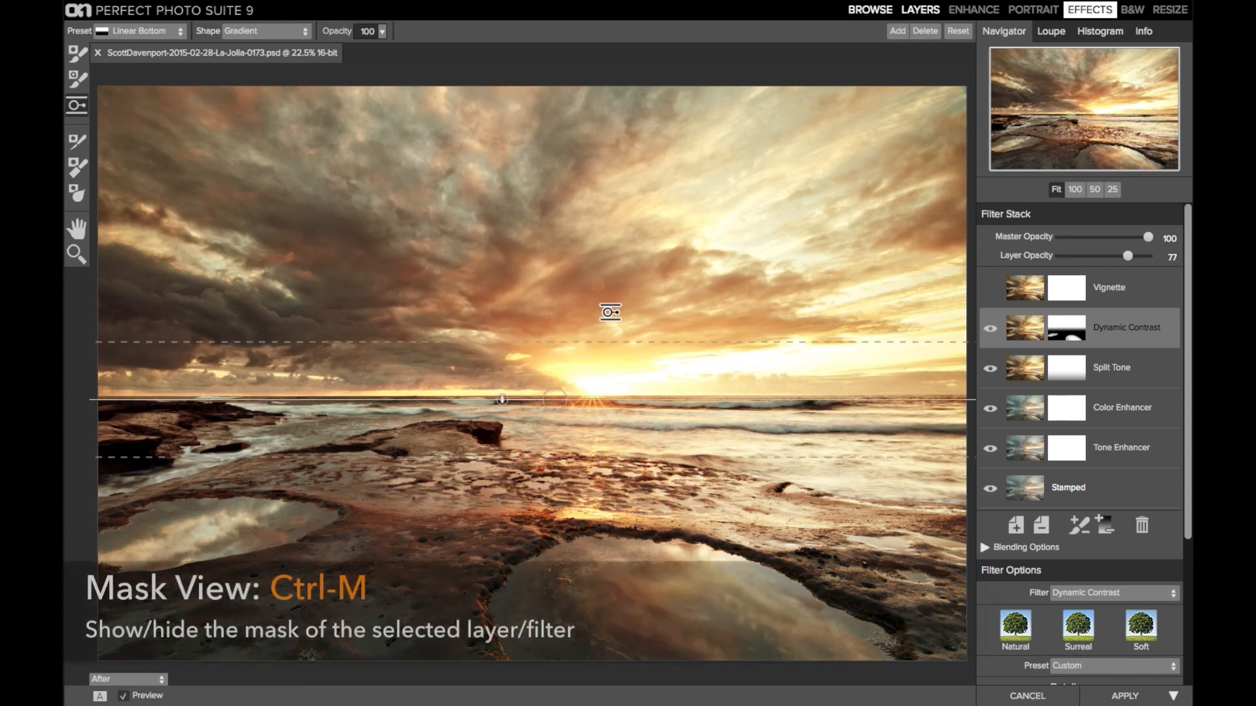
# Step: View the Dynamic Contrast filter's mask as a red overlay and compare the image with the filter hidden and shown
pyautogui.hotkey('ctrl', 'm')
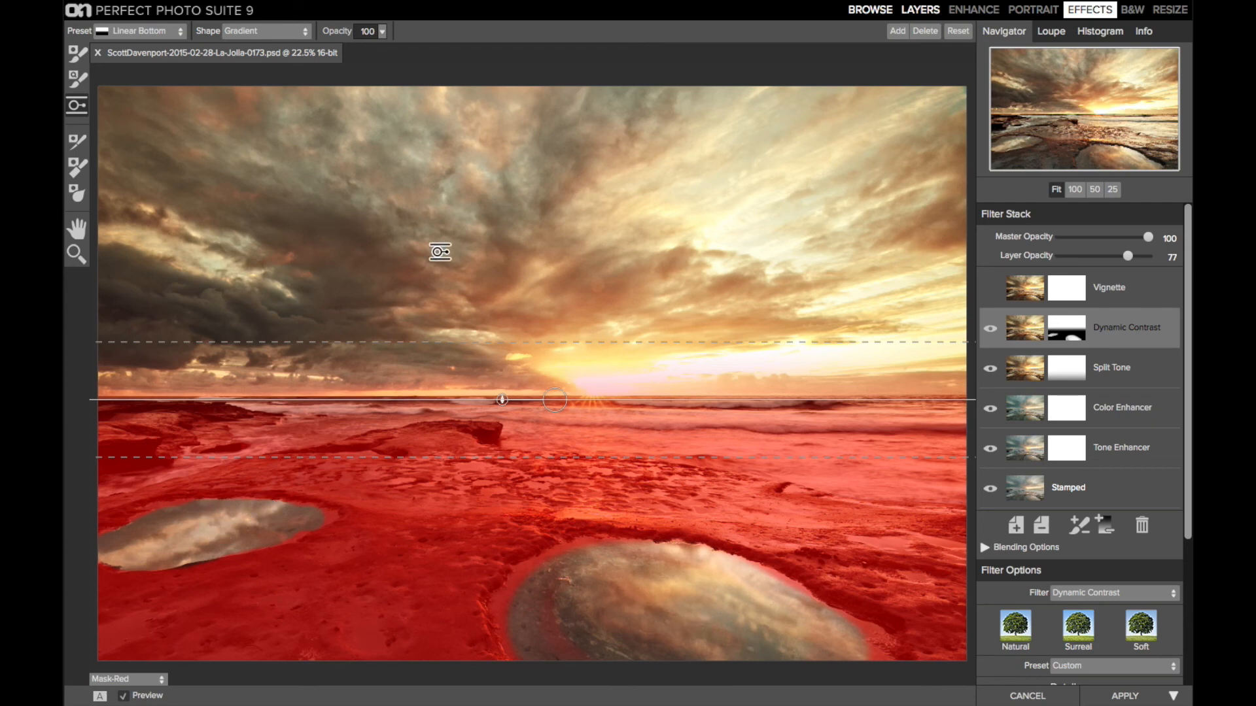
pyautogui.hotkey('ctrl', 'm')
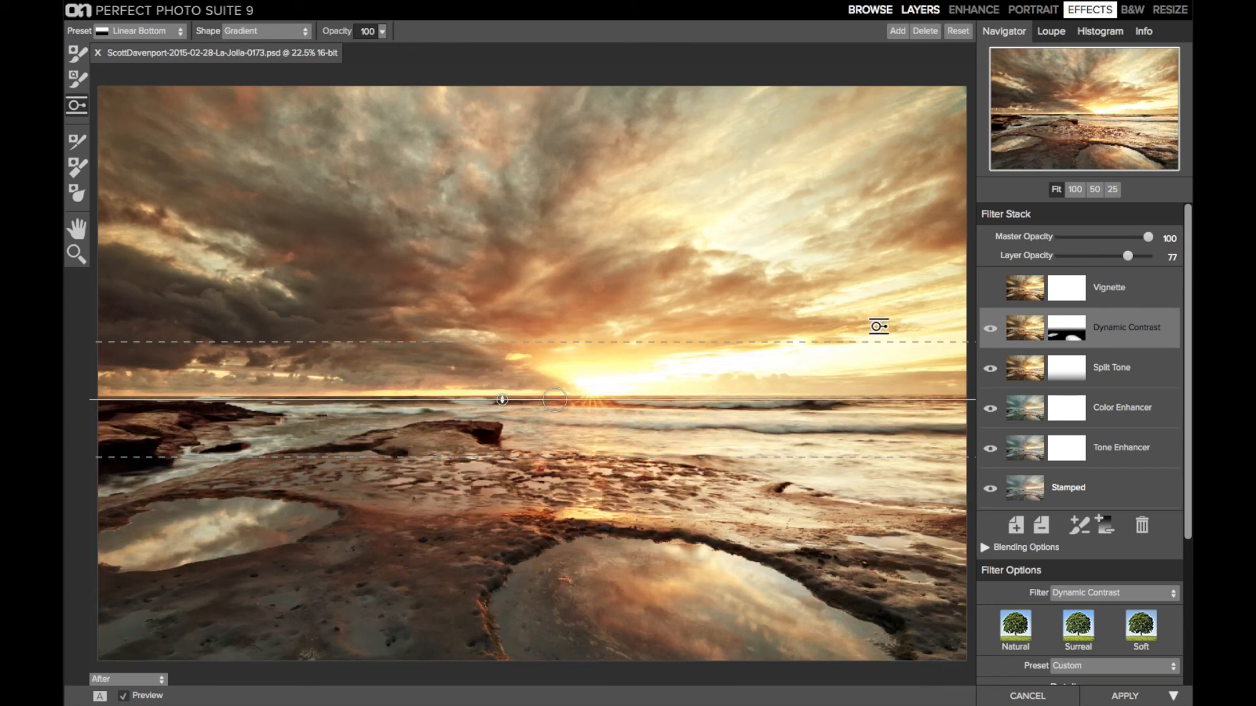
pyautogui.click(990, 331)
pyautogui.click(990, 331)
# Step: Show and select the Vignette filter, trying its Feather at 0 before setting it to 100
pyautogui.click(1104, 299)
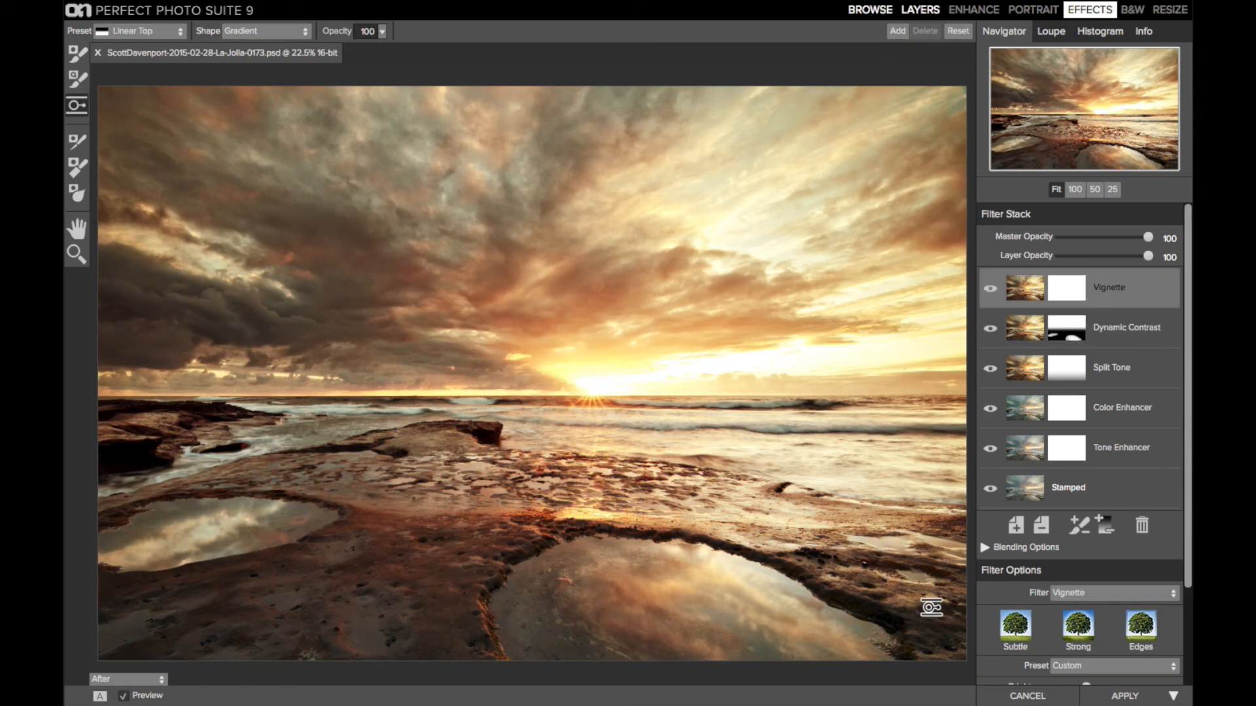
pyautogui.moveTo(1120, 603); pyautogui.dragTo(1055, 604)
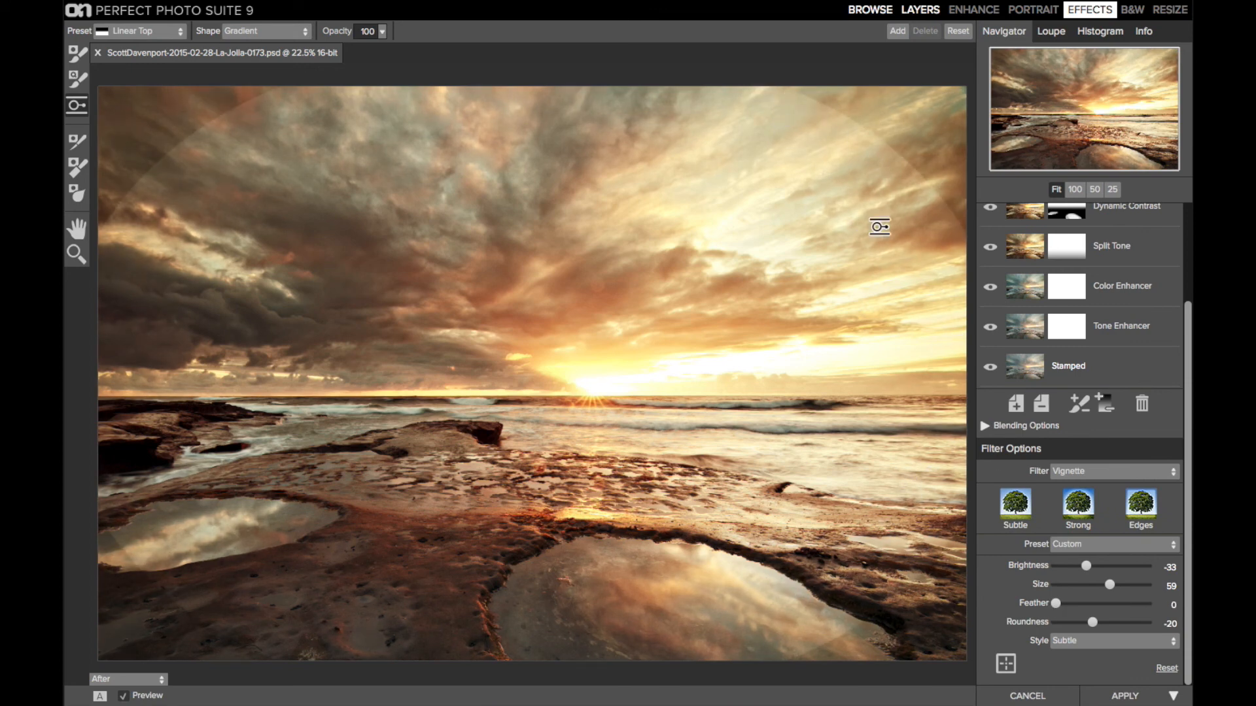
pyautogui.click(1148, 603)
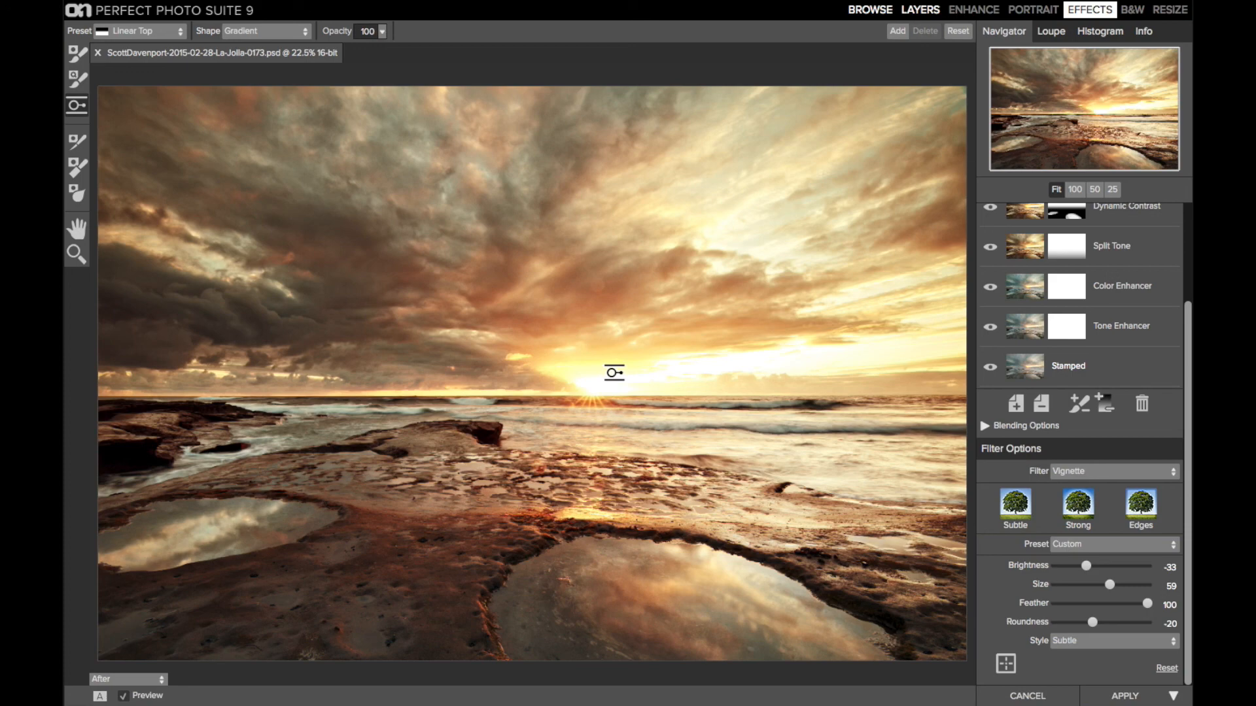
# Step: Compare the seascape before and after the whole filter stack by switching the preview off and on
pyautogui.press('super+p')
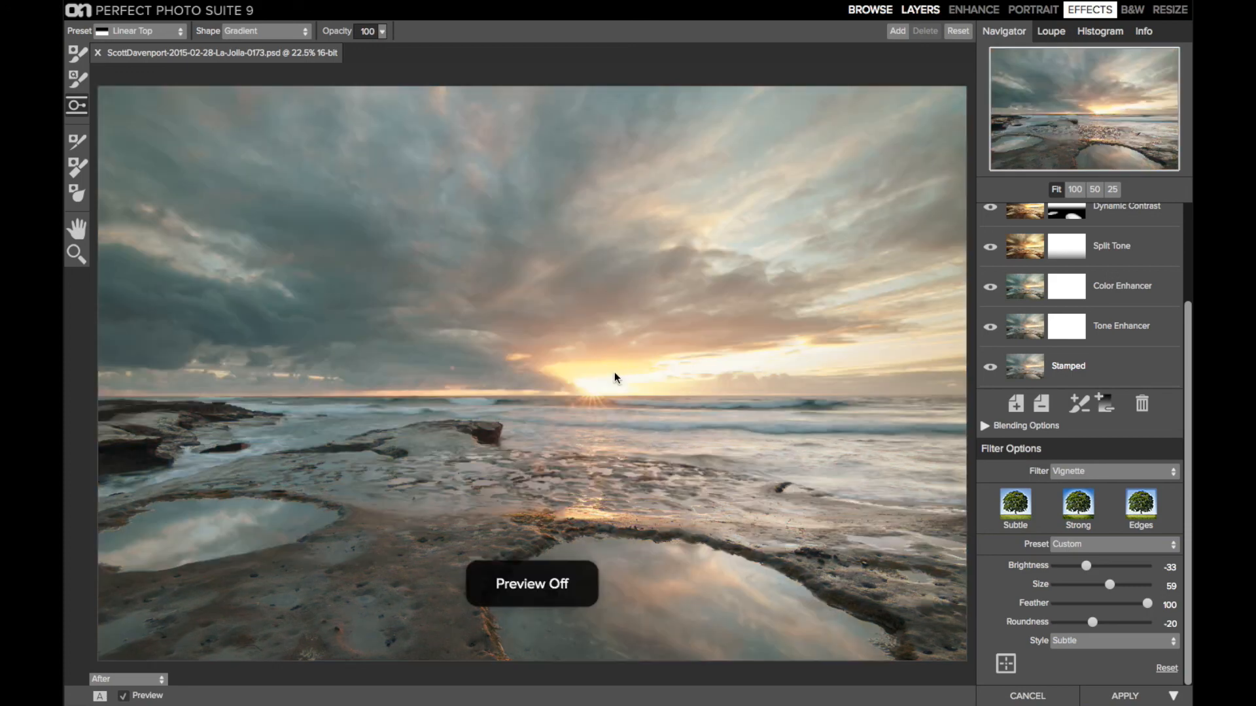
pyautogui.press('super+p')
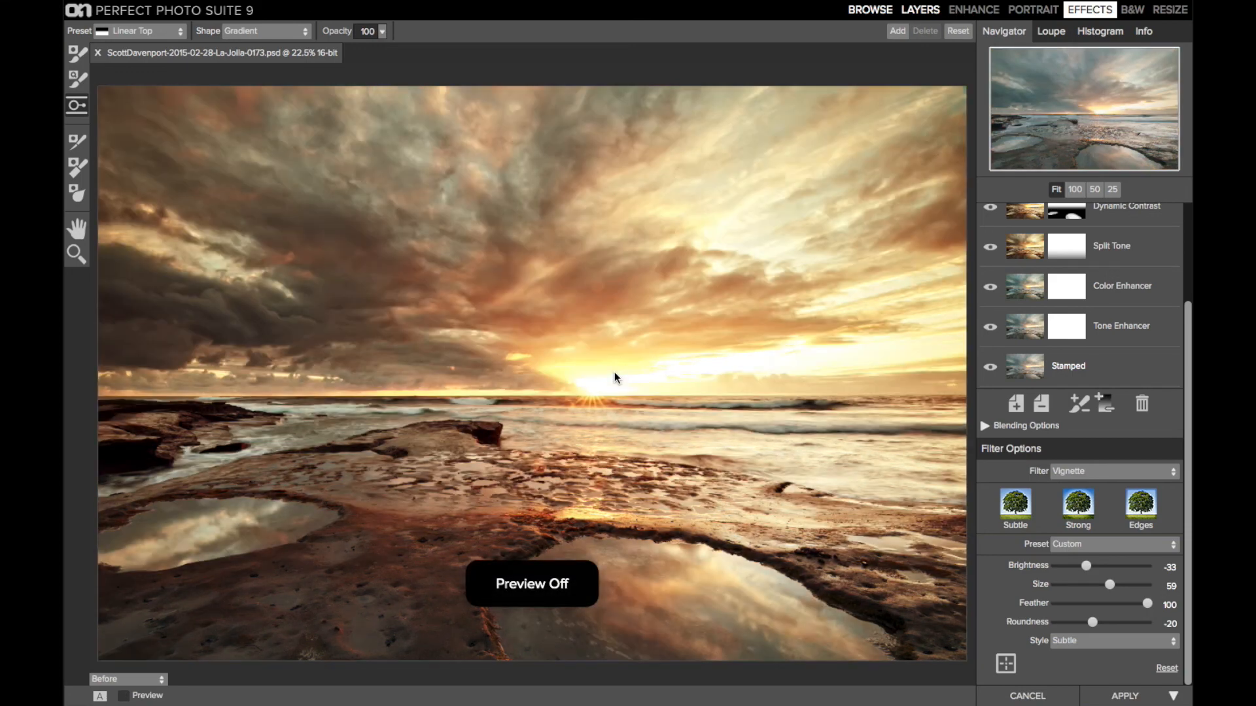